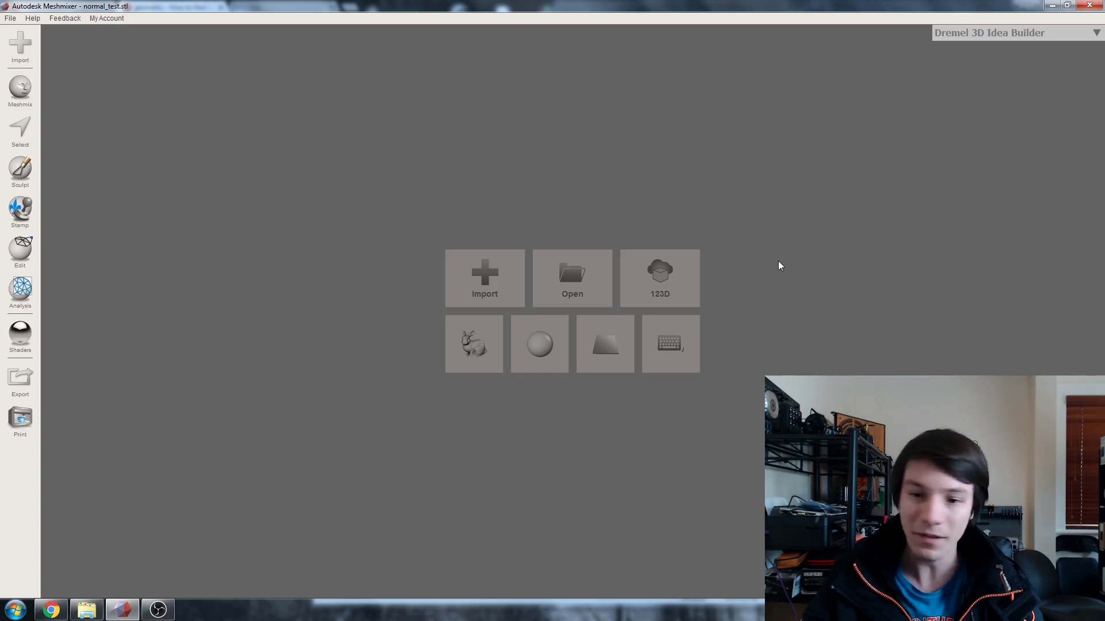
- Load the sample bunny mesh and examine the open hole in its underside
click(478, 341)
right_drag(648, 324, 370, 320)
right_drag(624, 301, 604, 320)
scroll(655, 312, up, 4)
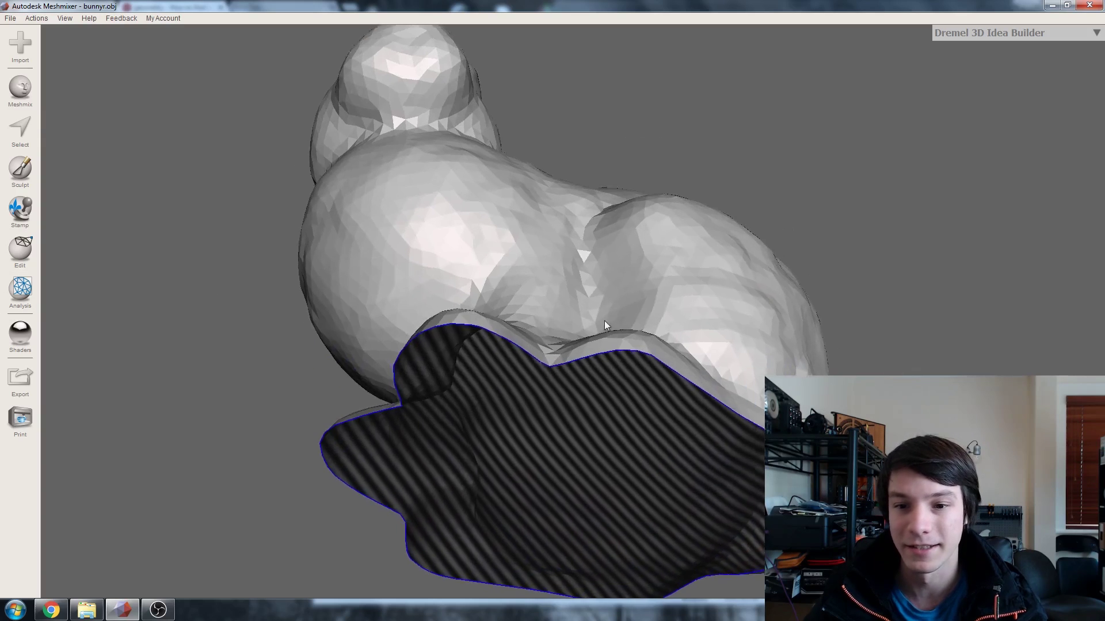
middle_drag(604, 325, 571, 308)
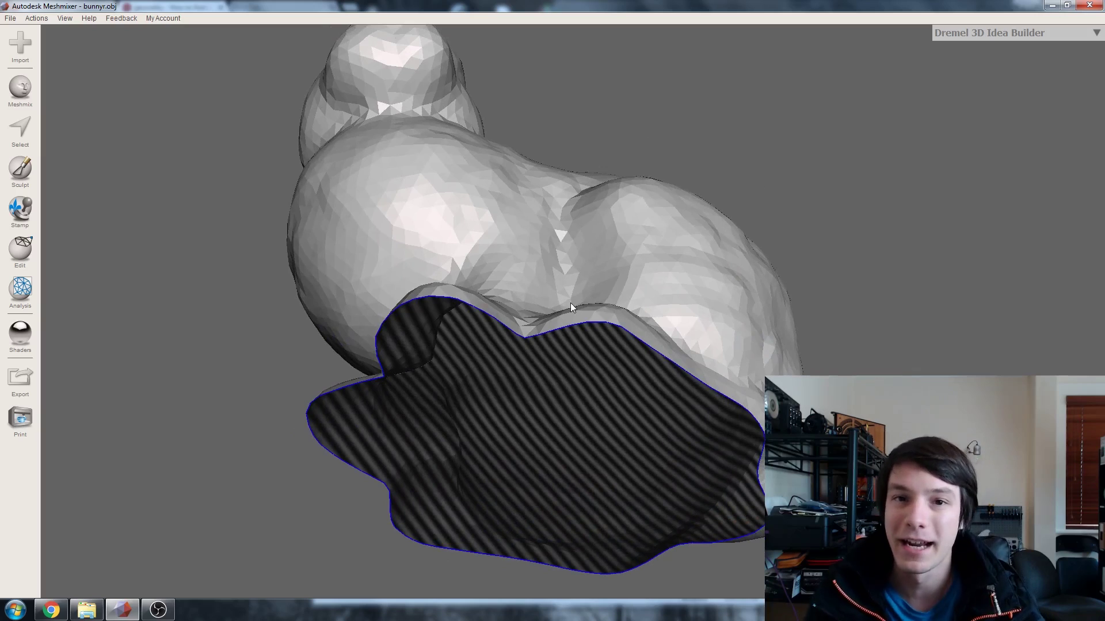
mouse_move(571, 302)
right_down()
mouse_move(519, 341)
mouse_move(519, 293)
mouse_move(575, 302)
mouse_move(595, 258)
mouse_move(537, 291)
mouse_move(623, 270)
mouse_move(520, 324)
mouse_move(513, 290)
mouse_move(470, 243)
mouse_move(448, 302)
mouse_move(451, 243)
mouse_move(410, 215)
mouse_move(623, 251)
mouse_move(514, 333)
mouse_move(414, 346)
mouse_move(431, 291)
mouse_move(595, 238)
mouse_move(564, 192)
mouse_move(715, 227)
mouse_move(637, 283)
mouse_move(662, 249)
mouse_move(662, 217)
mouse_move(634, 255)
mouse_move(605, 249)
mouse_move(562, 266)
mouse_move(620, 297)
mouse_move(677, 236)
right_up()
mouse_move(599, 212)
right_down()
mouse_move(587, 289)
mouse_move(272, 314)
mouse_move(516, 290)
mouse_move(517, 345)
mouse_move(547, 285)
mouse_move(515, 350)
mouse_move(482, 356)
mouse_move(543, 347)
mouse_move(639, 291)
mouse_move(771, 282)
mouse_move(611, 266)
mouse_move(604, 190)
right_up()
- Close the hole in the bunny's base with Inspector's Auto Repair All, using Flat Fill, and finish the repair
click(20, 290)
click(120, 41)
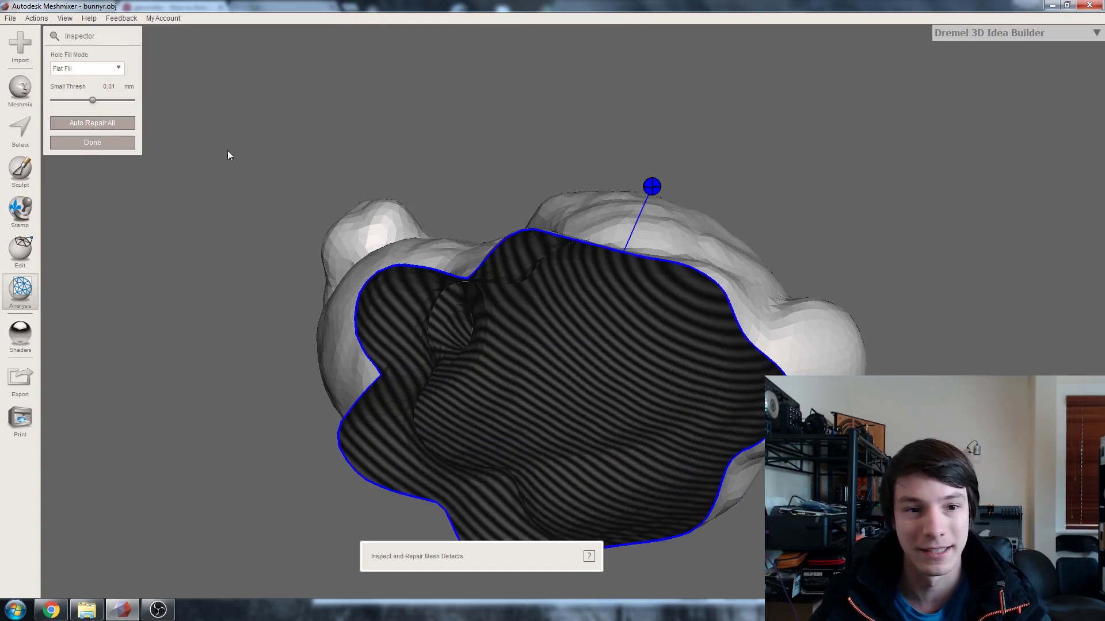
click(92, 123)
right_drag(467, 239, 404, 313)
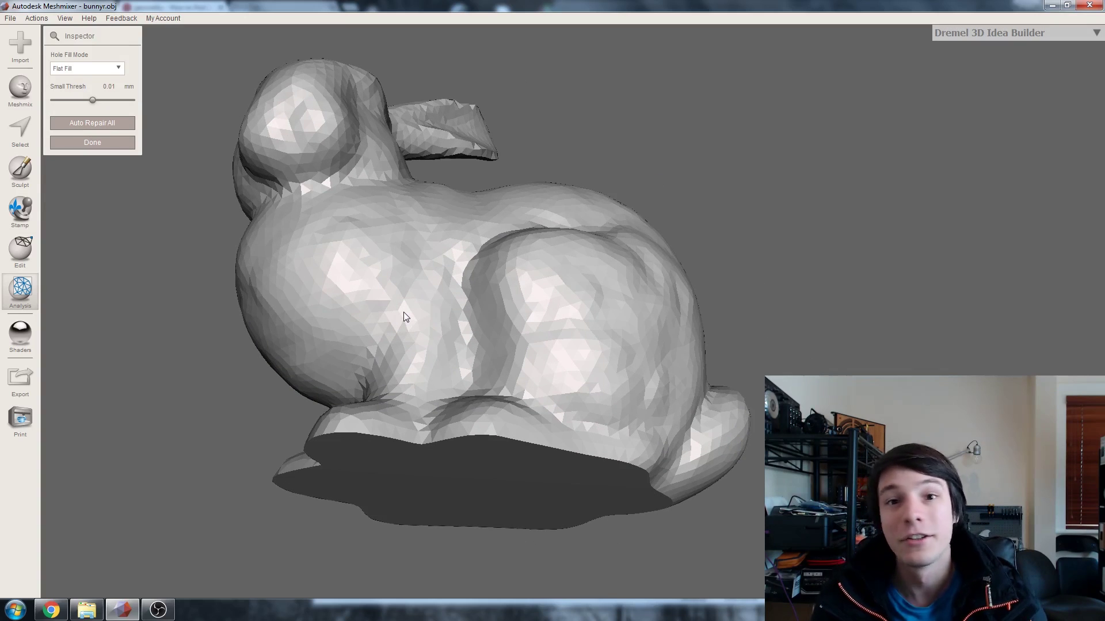
right_drag(404, 316, 334, 276)
click(120, 143)
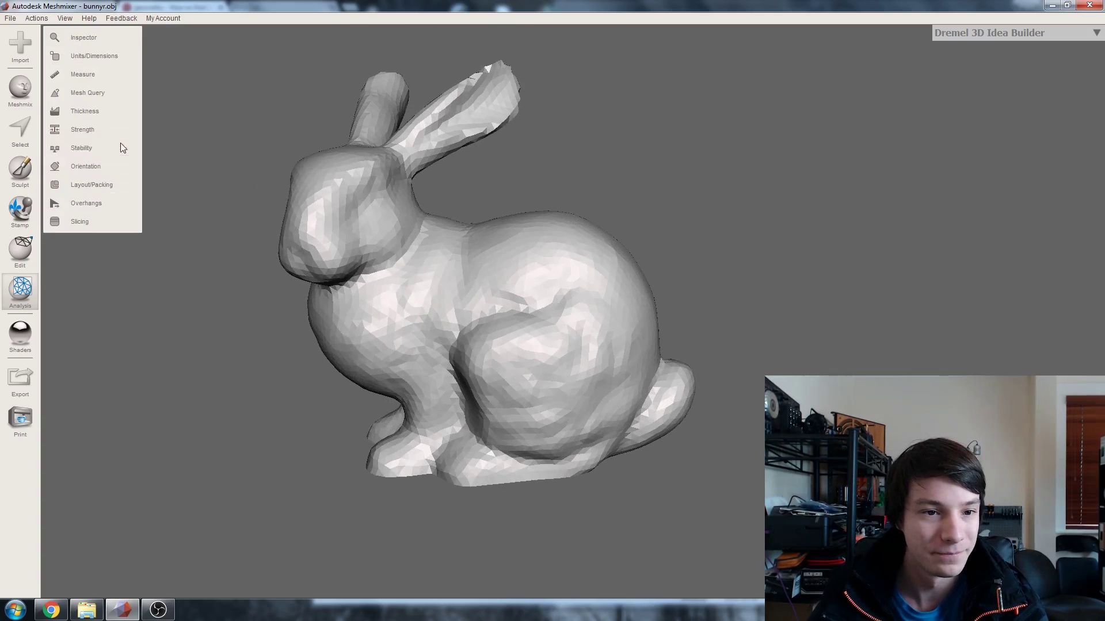
- Add a sphere primitive beside the bunny and shift it to about -88.75 mm along X
right_drag(386, 226, 310, 271)
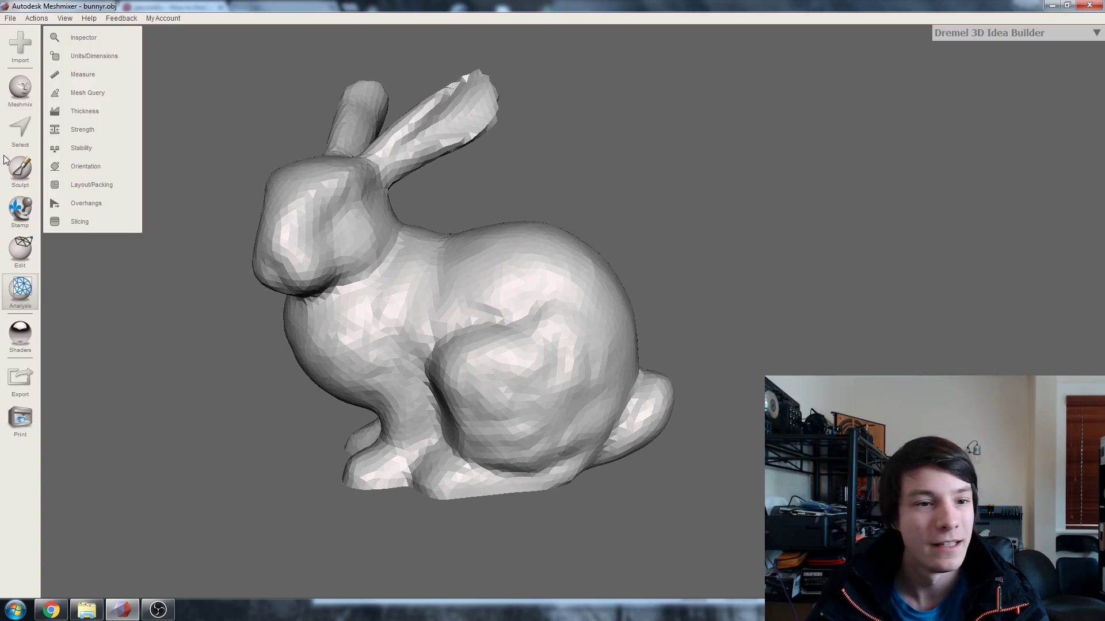
click(23, 88)
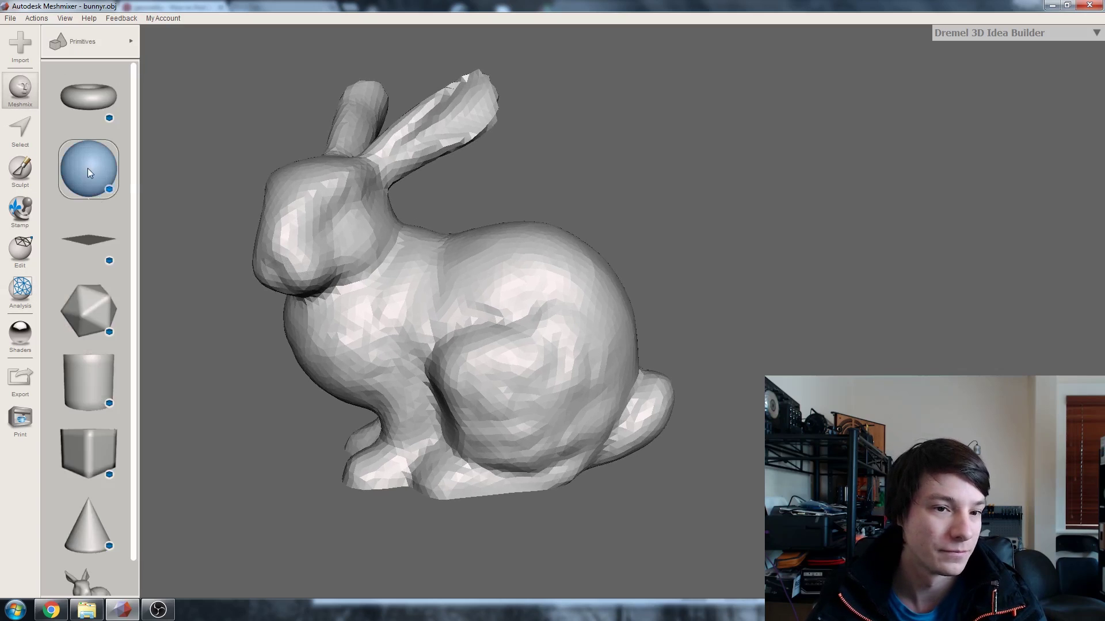
drag(88, 168, 741, 234)
right_drag(741, 234, 564, 257)
middle_drag(564, 257, 414, 246)
drag(633, 318, 332, 308)
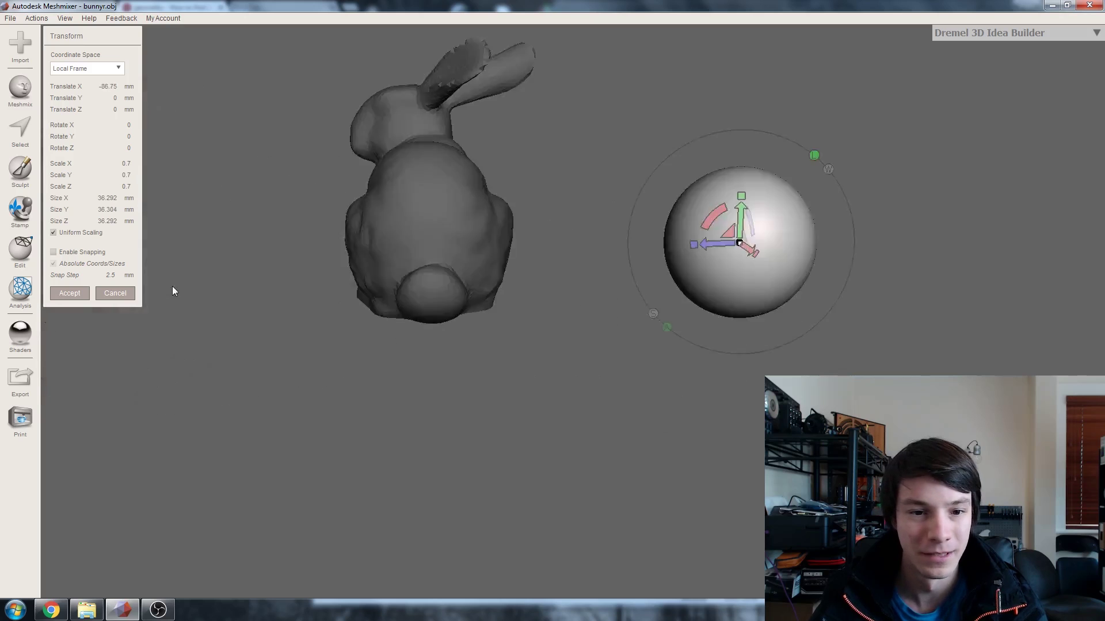
- Move the sphere inside the bunny's body, scale it uniformly to about 21 mm across, and accept the transform
right_drag(175, 291, 486, 275)
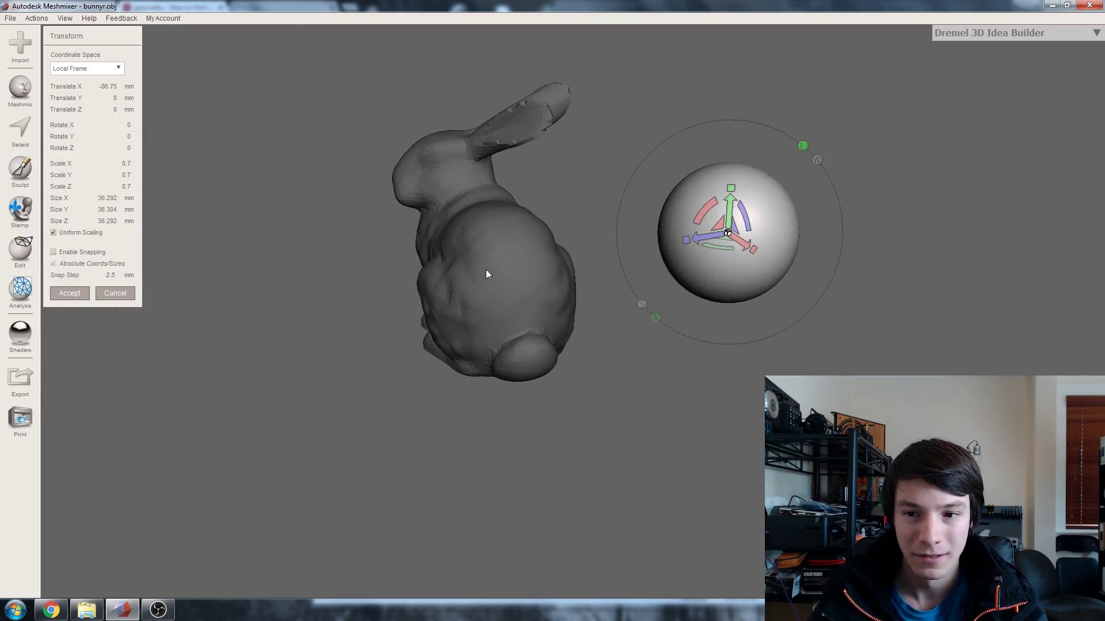
drag(681, 231, 479, 276)
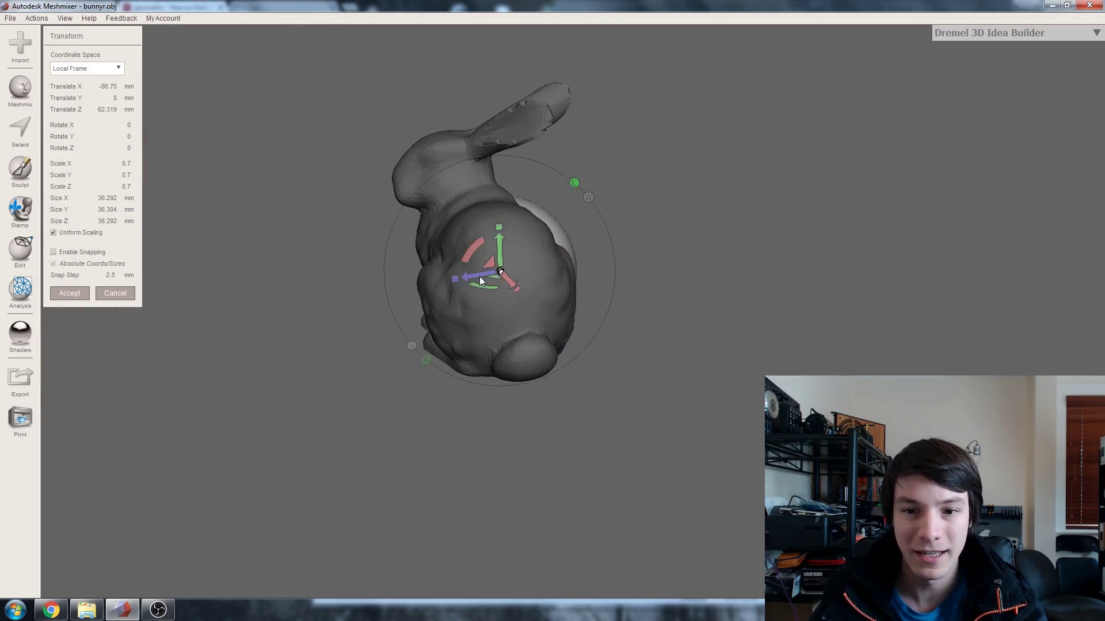
right_drag(478, 276, 612, 261)
middle_drag(301, 345, 526, 177)
drag(341, 295, 345, 422)
drag(371, 296, 553, 262)
right_drag(554, 262, 357, 279)
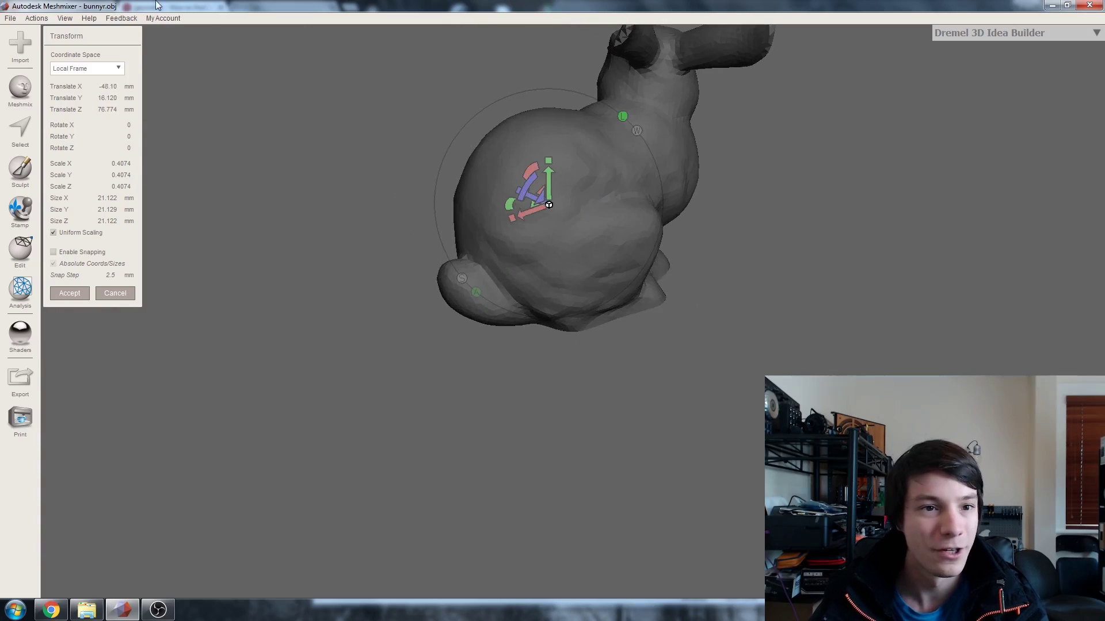
click(88, 18)
click(70, 292)
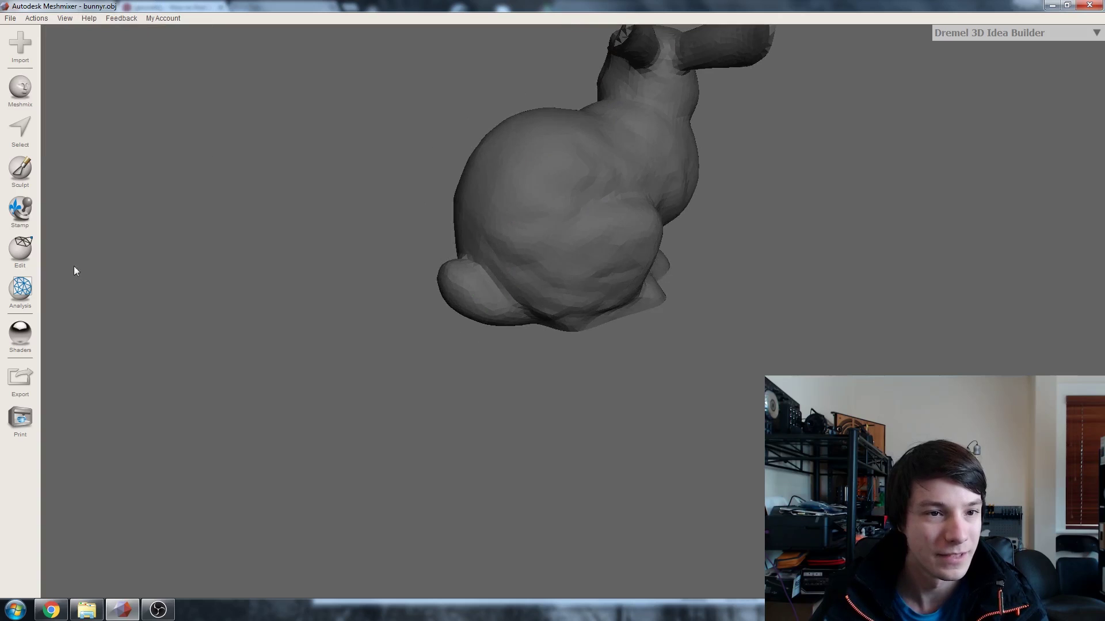
- Show the Object Browser, hide the bunny mesh, and make the sphere the active object
click(65, 18)
click(100, 95)
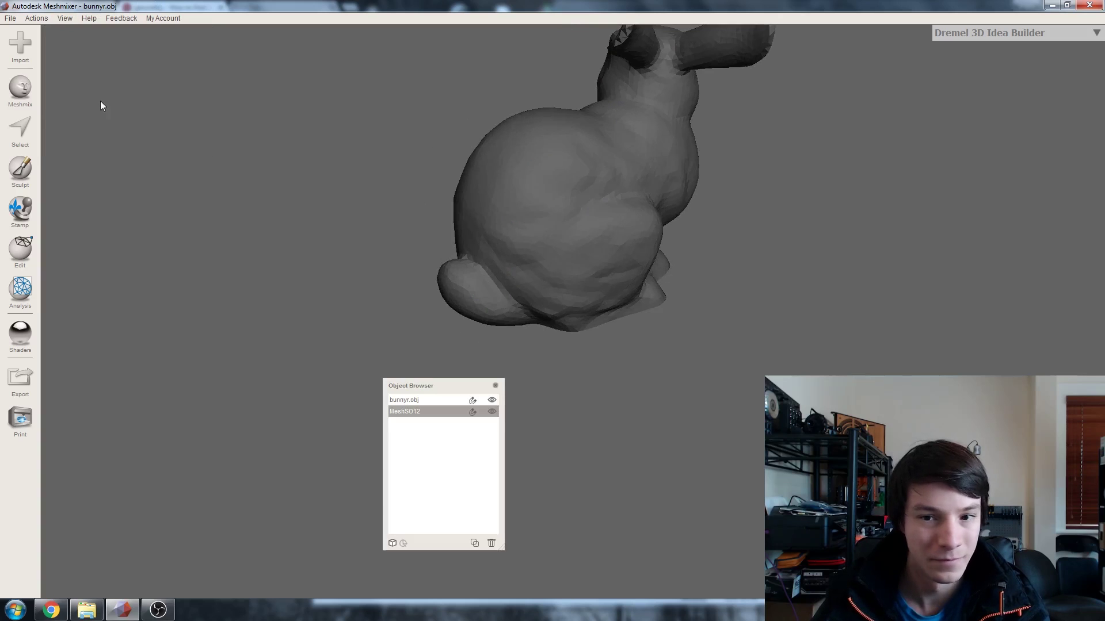
click(486, 400)
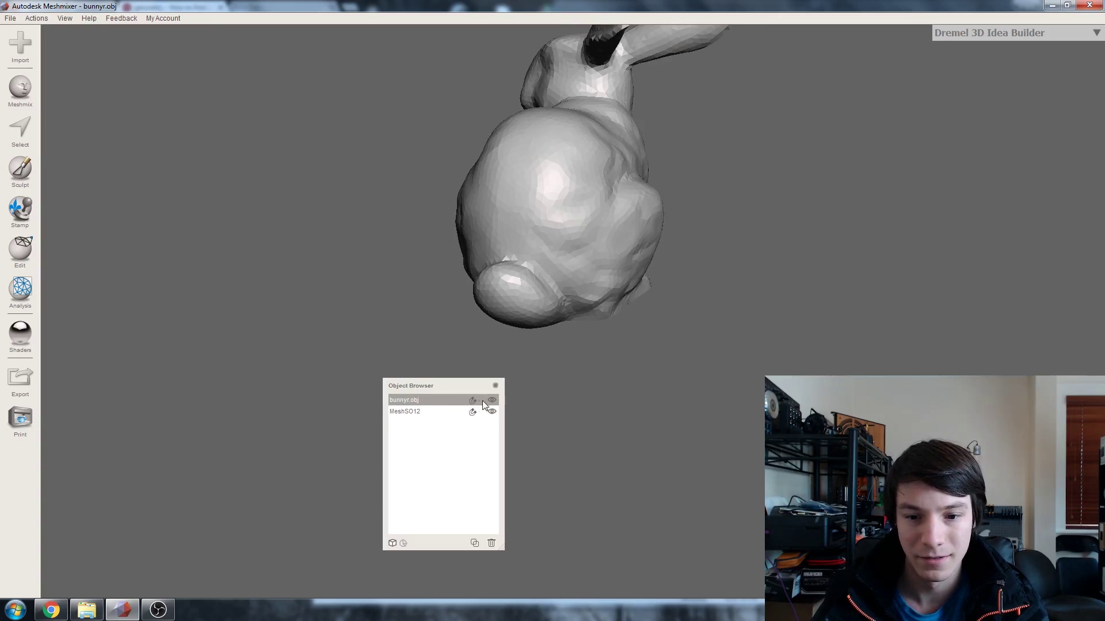
click(492, 400)
right_drag(495, 242, 605, 292)
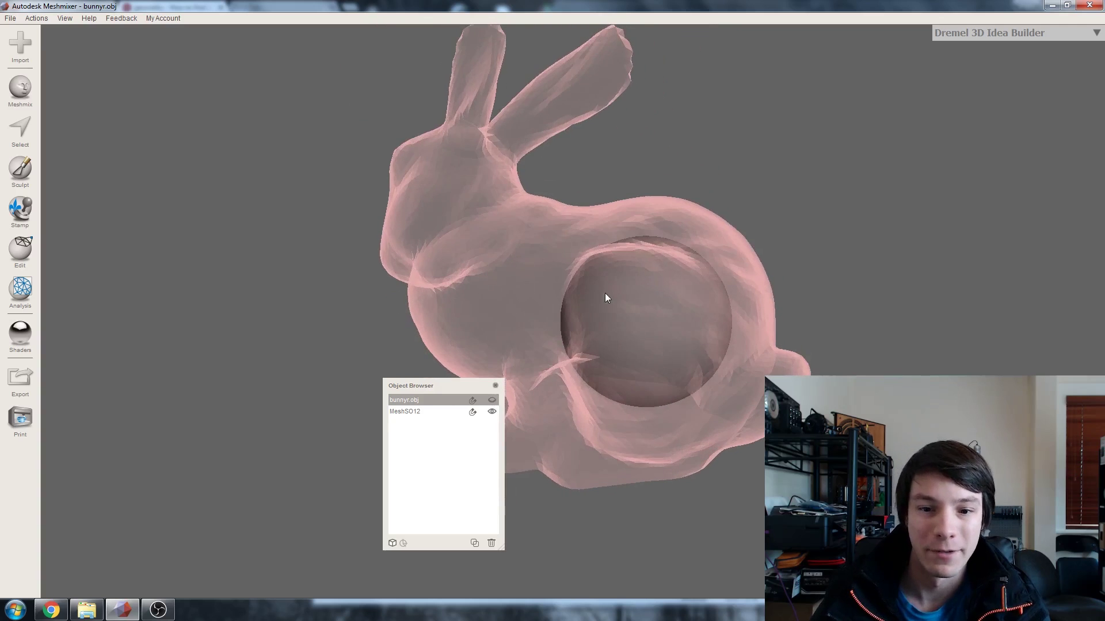
click(429, 410)
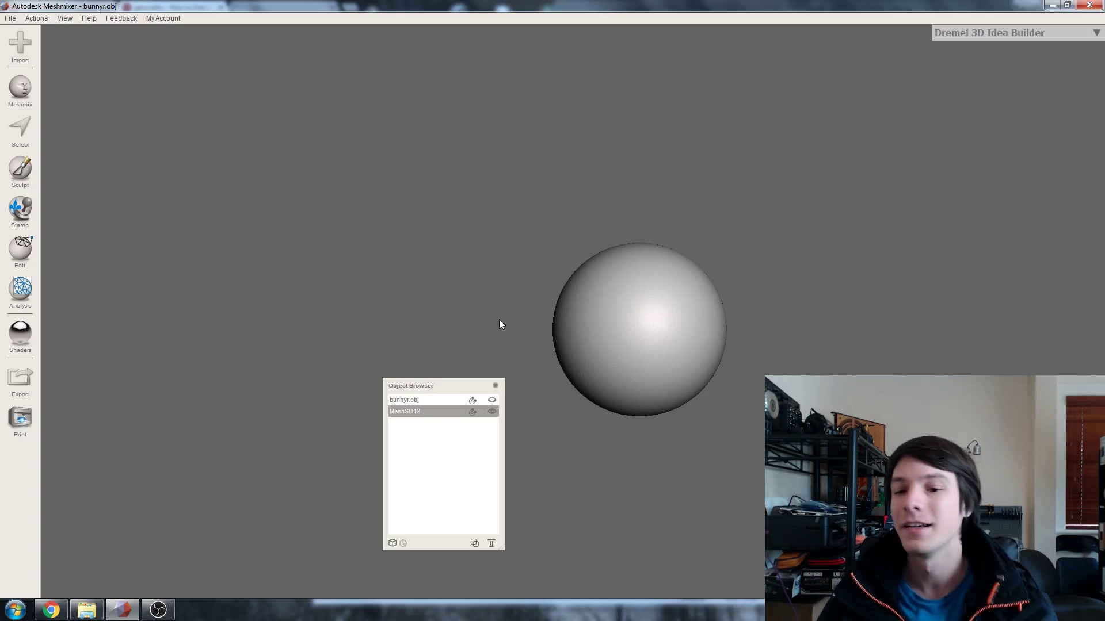
shift+click(433, 402)
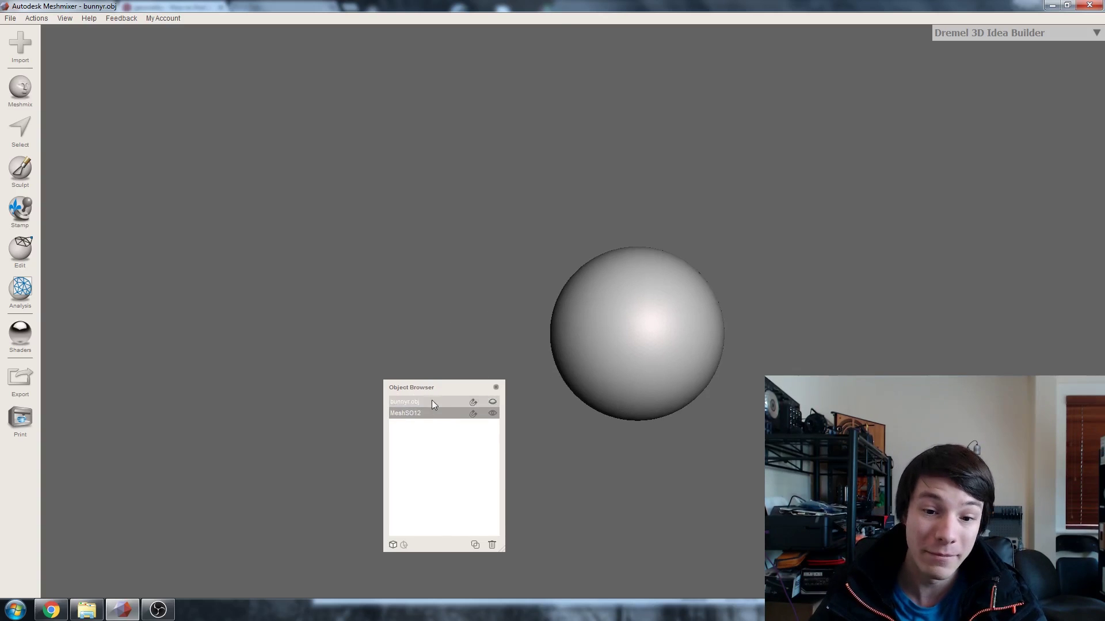
click(491, 402)
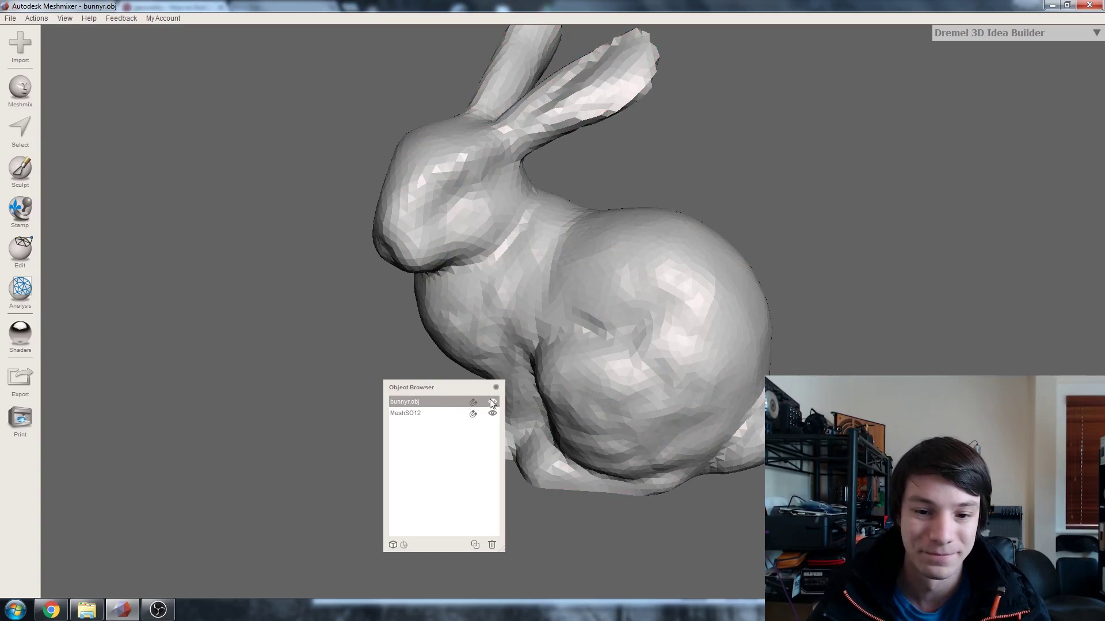
click(492, 403)
click(415, 415)
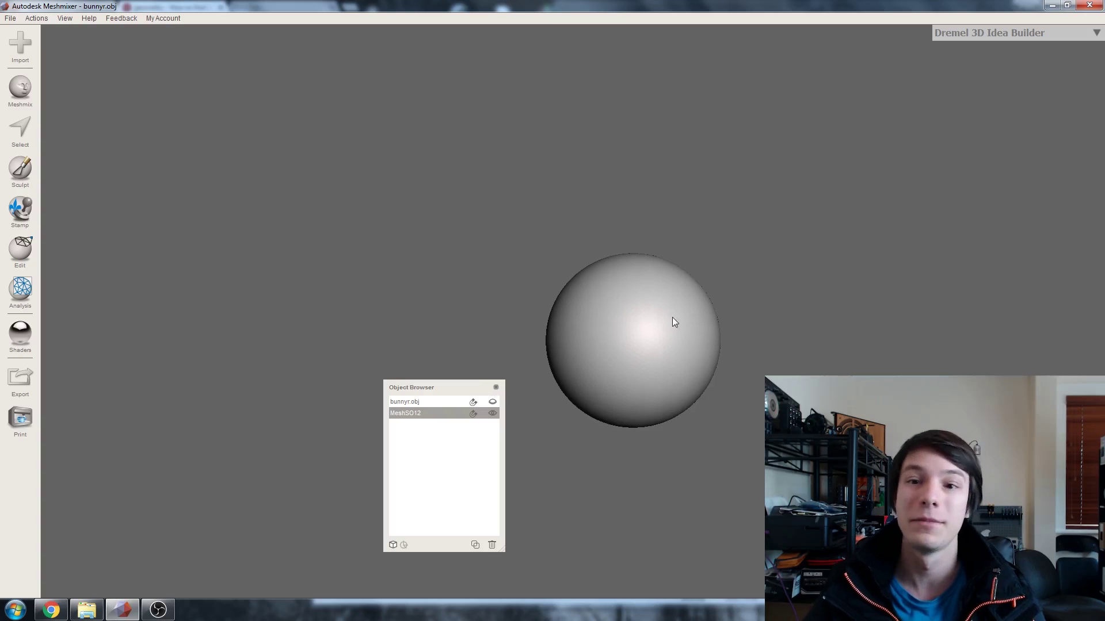
- Select the entire sphere and flip its normals so the surface faces inward
scroll(627, 255, up, 2)
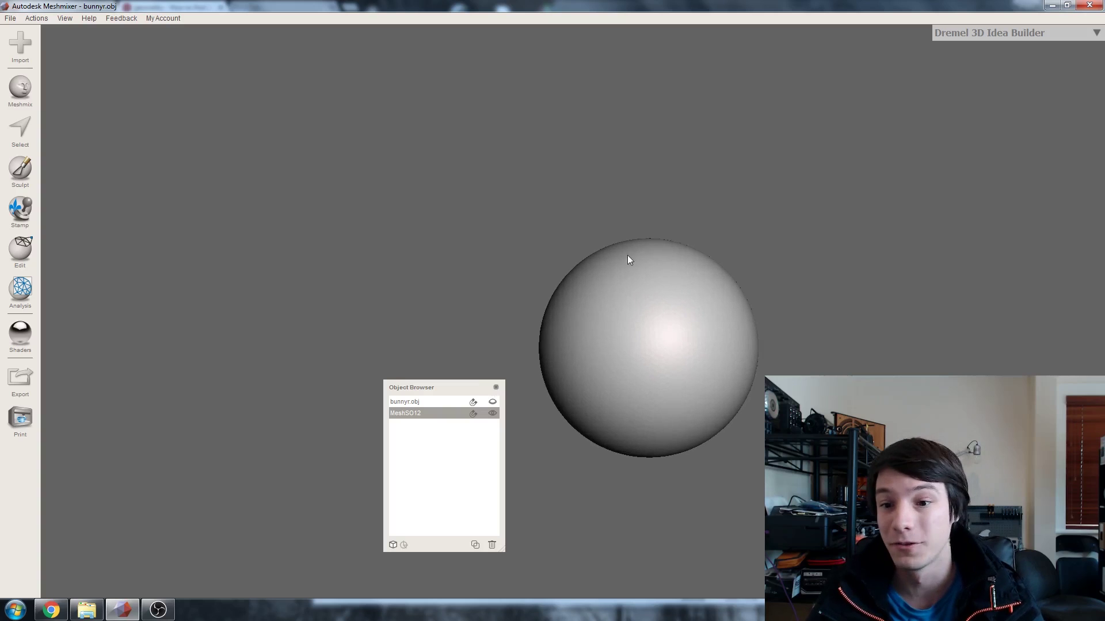
click(21, 130)
double_click(701, 327)
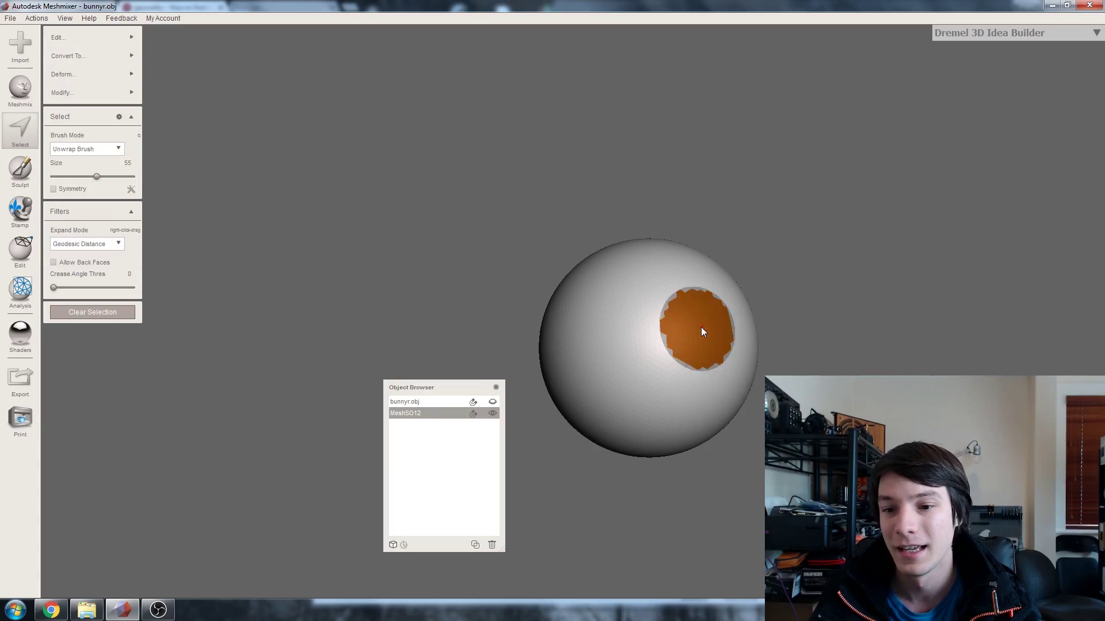
right_drag(701, 327, 638, 340)
click(95, 38)
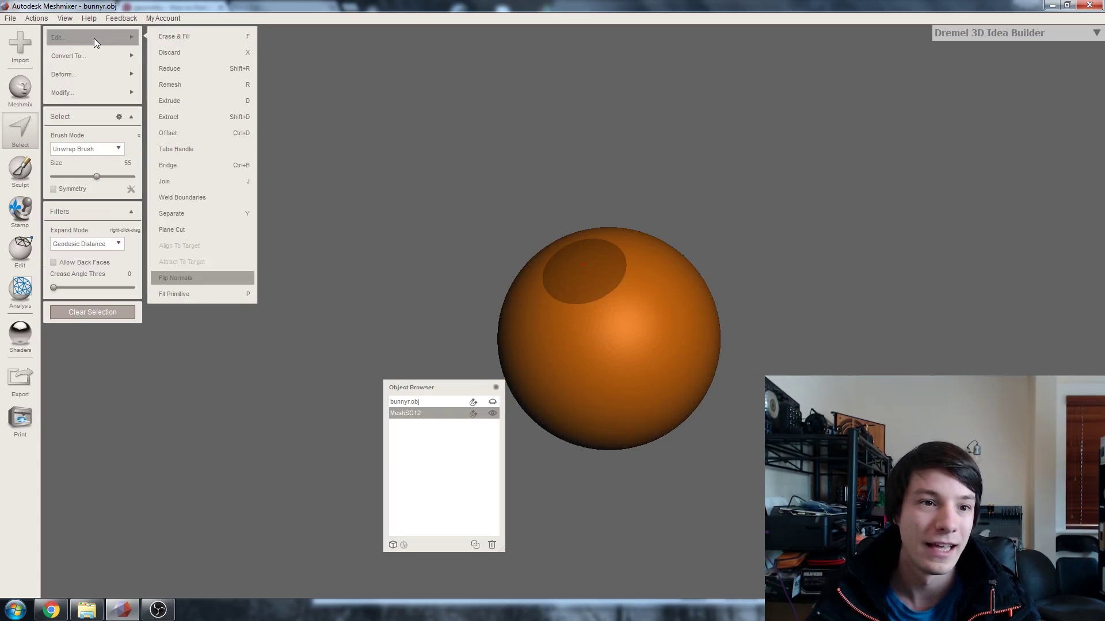
click(207, 278)
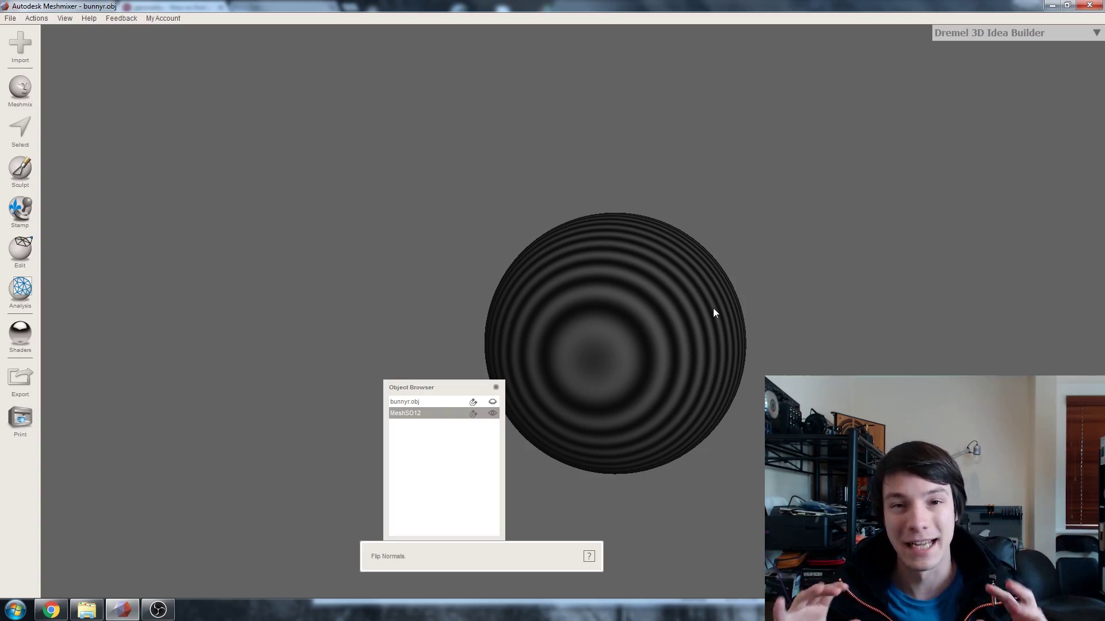
- Show the bunny mesh again and combine it with the inverted sphere into one object
scroll(626, 348, down, 3)
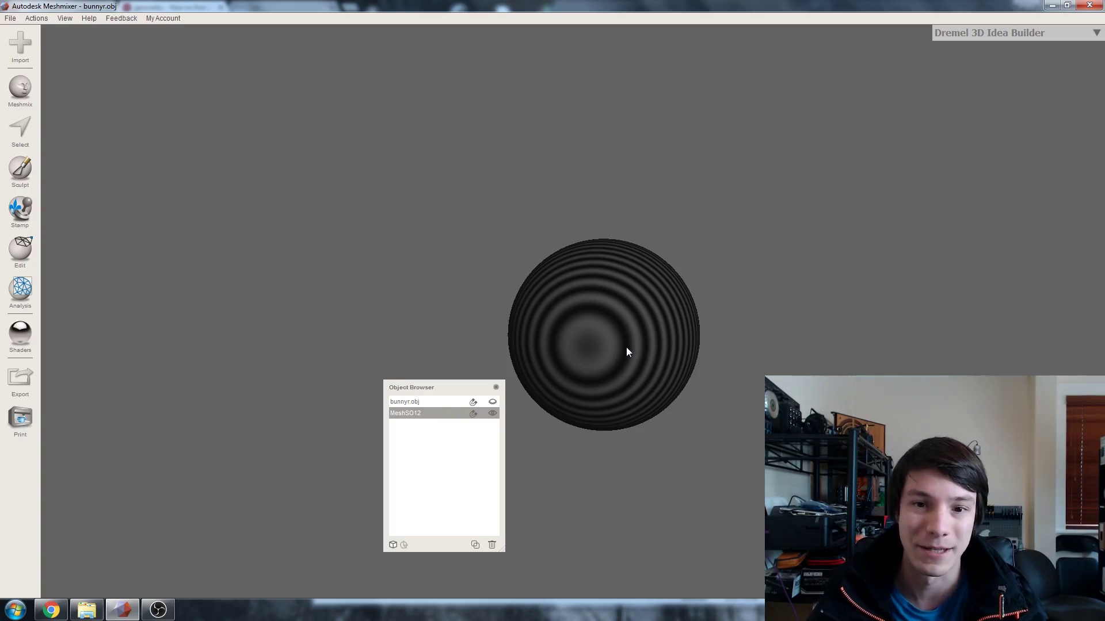
click(493, 402)
click(426, 401)
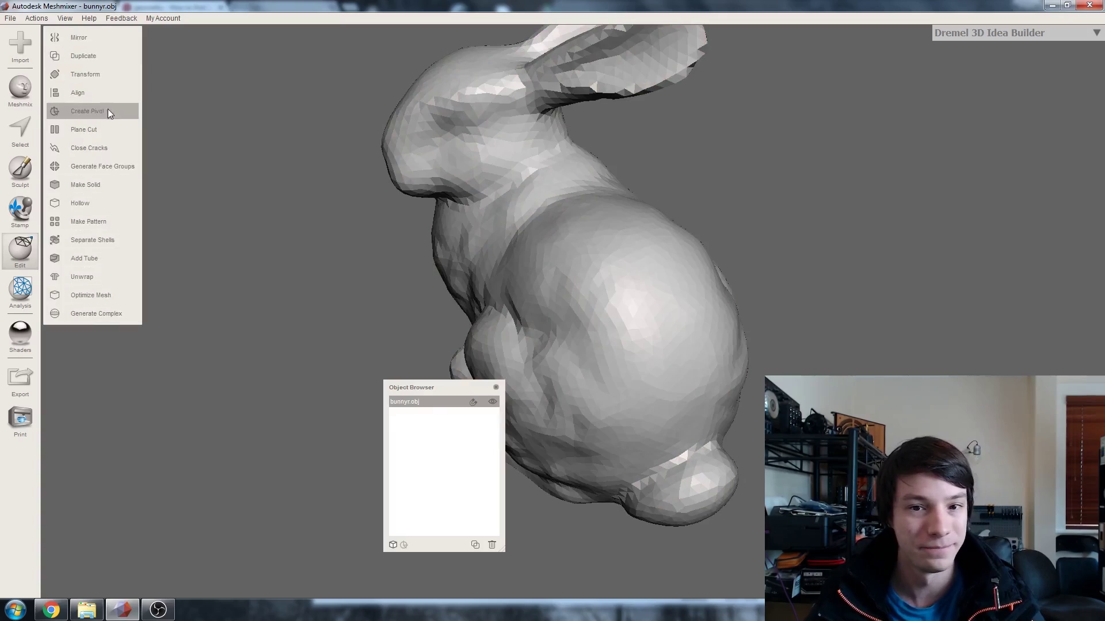
- Preview a Plane Cut through the bunny's rear body to examine the spherical cavity, and cancel the cut
right_drag(380, 218, 462, 266)
middle_drag(461, 266, 575, 306)
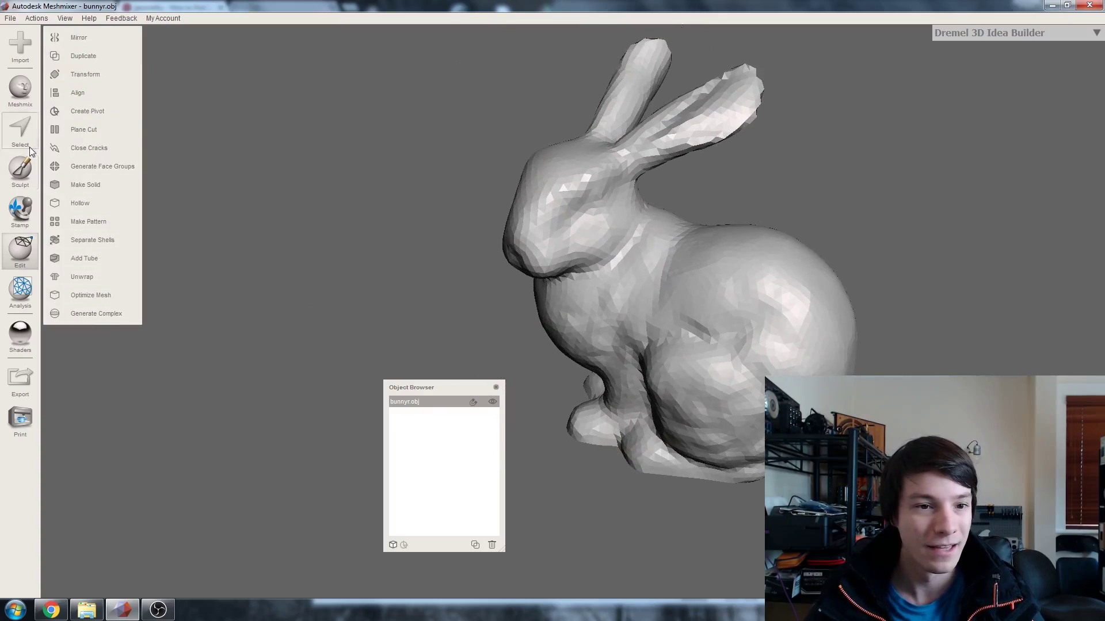
click(84, 130)
right_drag(647, 229, 714, 285)
drag(854, 173, 672, 392)
right_drag(672, 391, 686, 308)
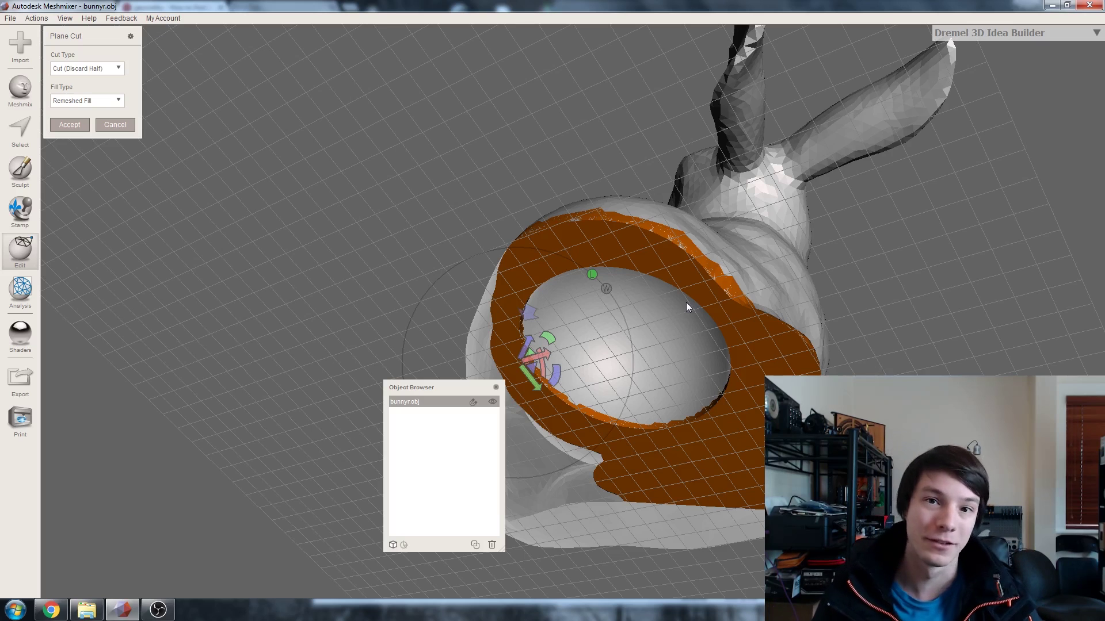
right_drag(686, 302, 709, 236)
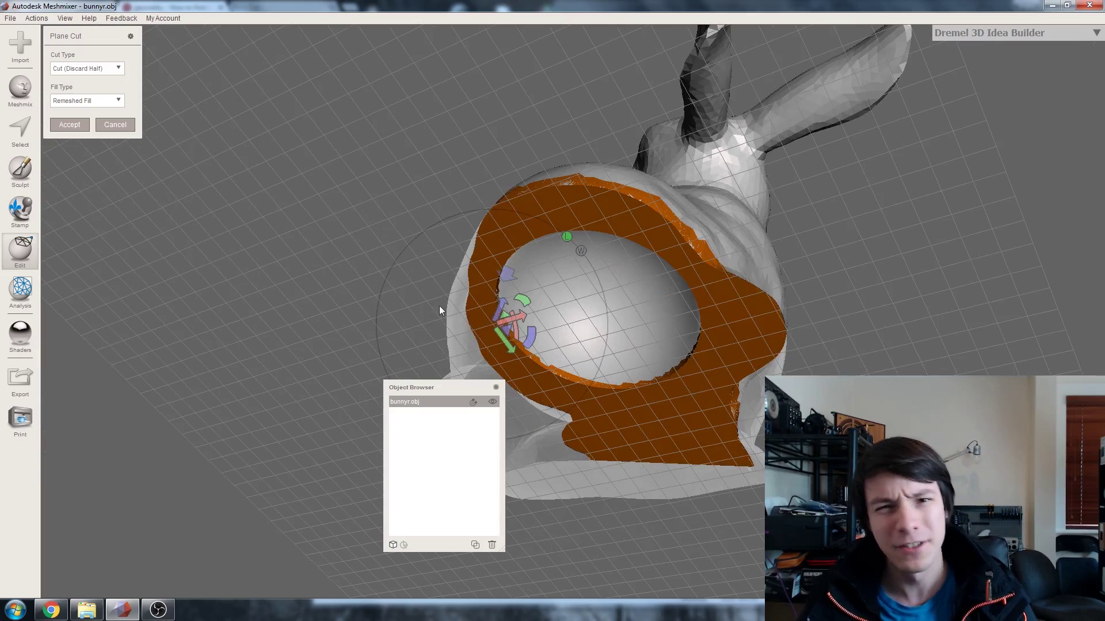
click(115, 125)
right_drag(429, 249, 534, 257)
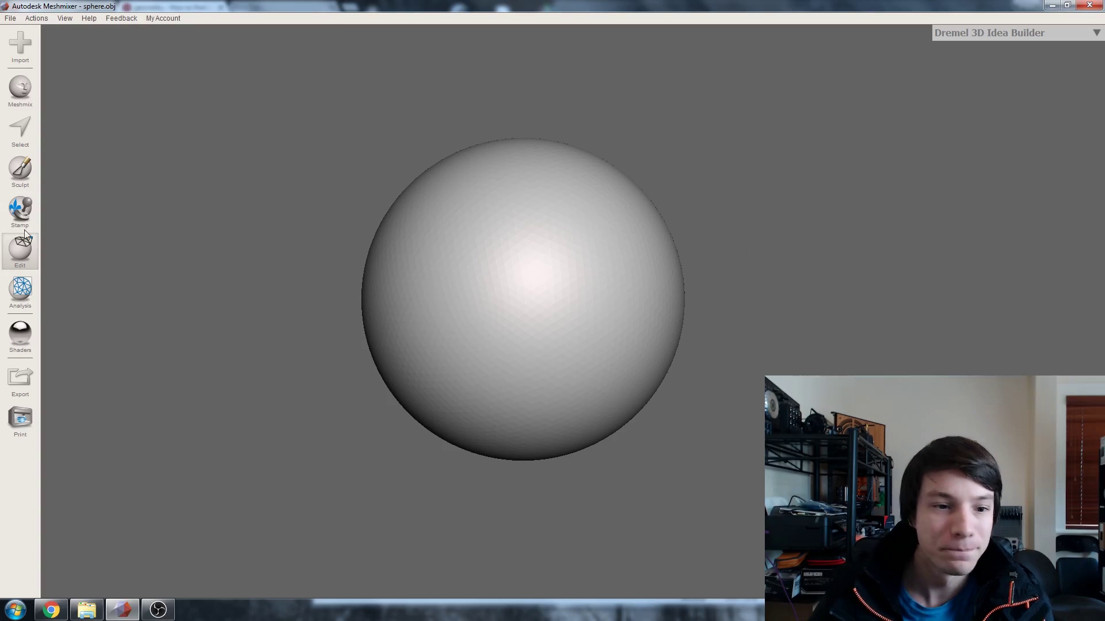
- Set the sphere's Z dimension to 25 mm in Units/Dimensions and finish
click(20, 290)
click(87, 55)
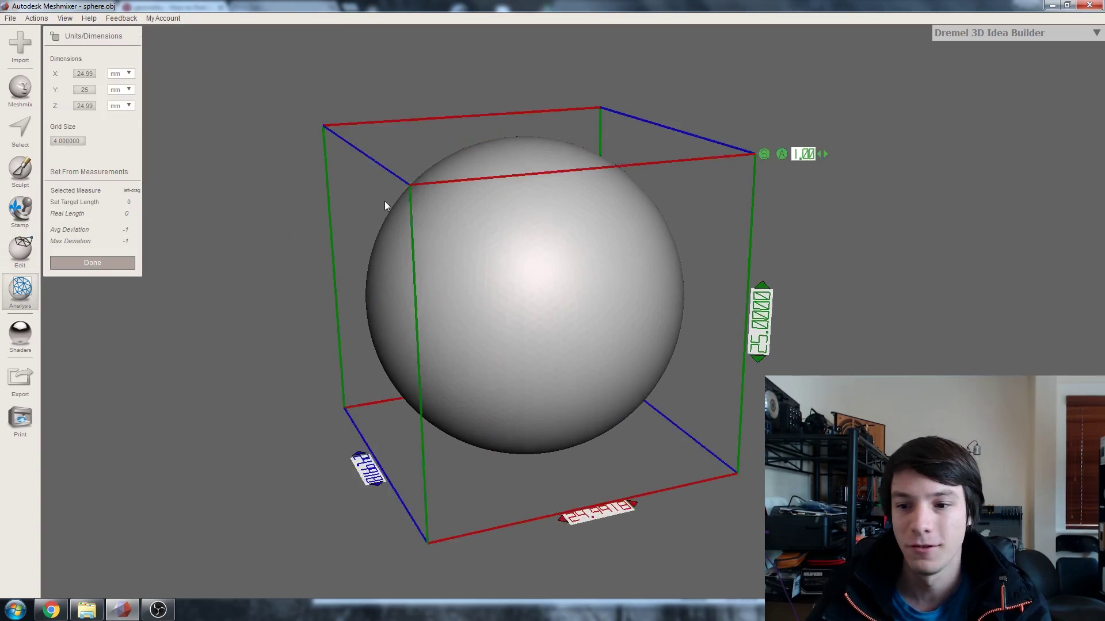
right_drag(385, 202, 288, 199)
drag(93, 106, 76, 107)
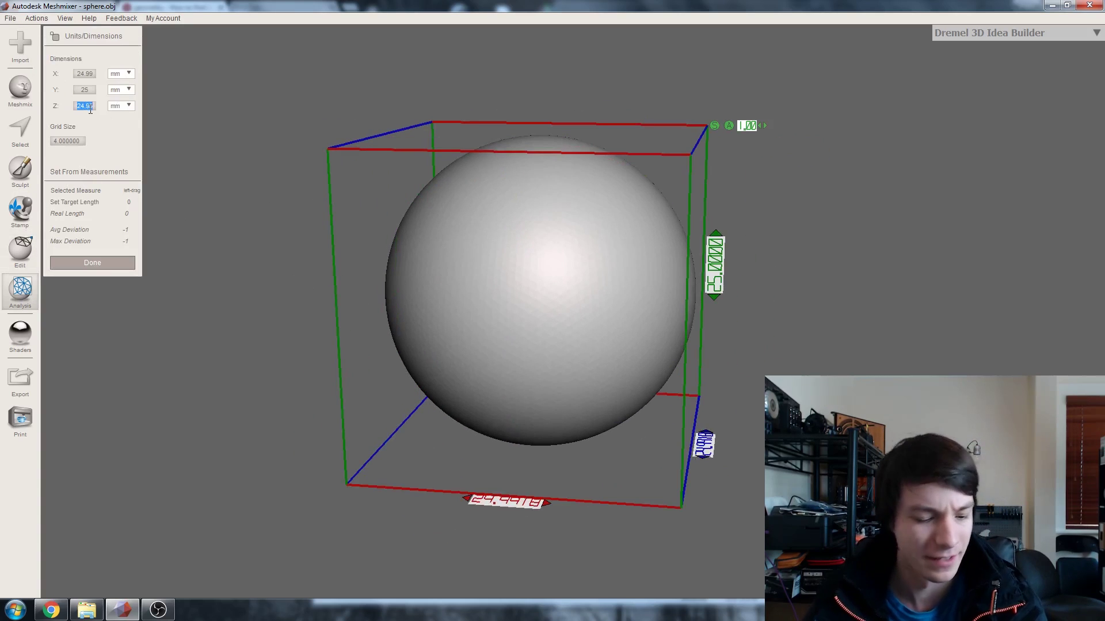
text(25)
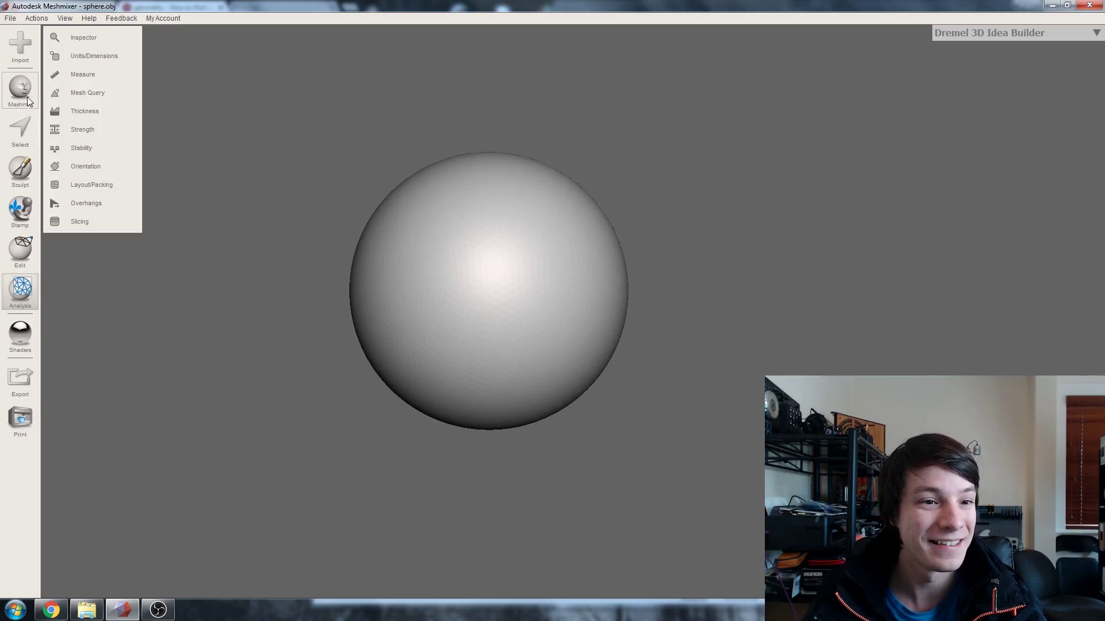
- Add a cylinder primitive to the scene beside the sphere
click(28, 101)
drag(88, 382, 685, 217)
scroll(662, 242, down, 3)
middle_drag(655, 250, 598, 262)
- Resize the cylinder to 4 mm in X and Z and 20 mm in Y with uniform scaling off, and accept the transform
click(106, 197)
text(4)
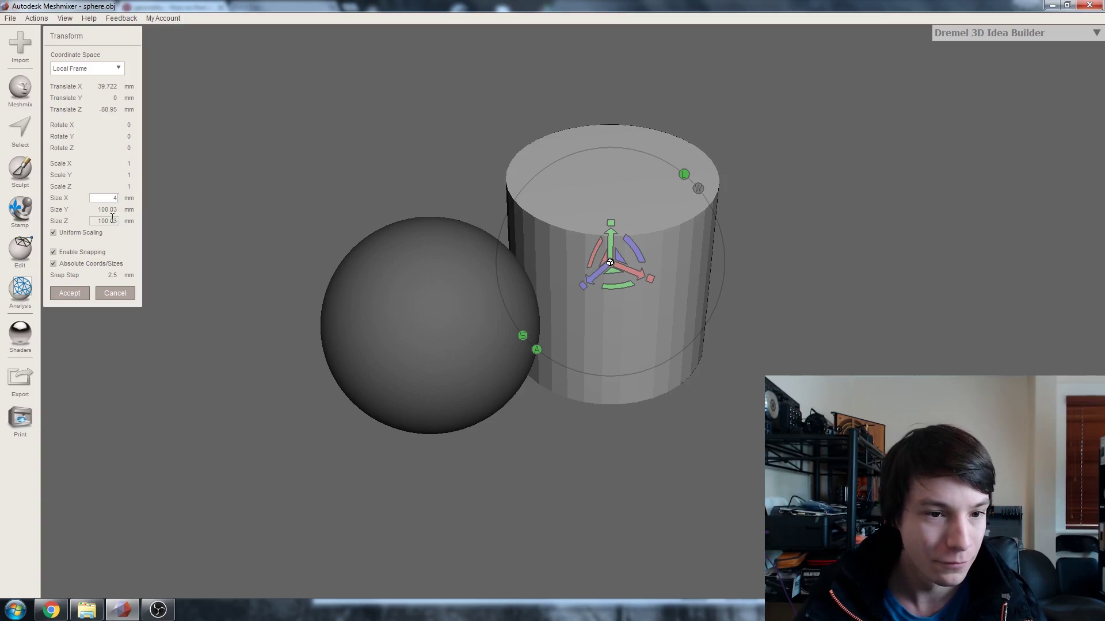
key(Tab)
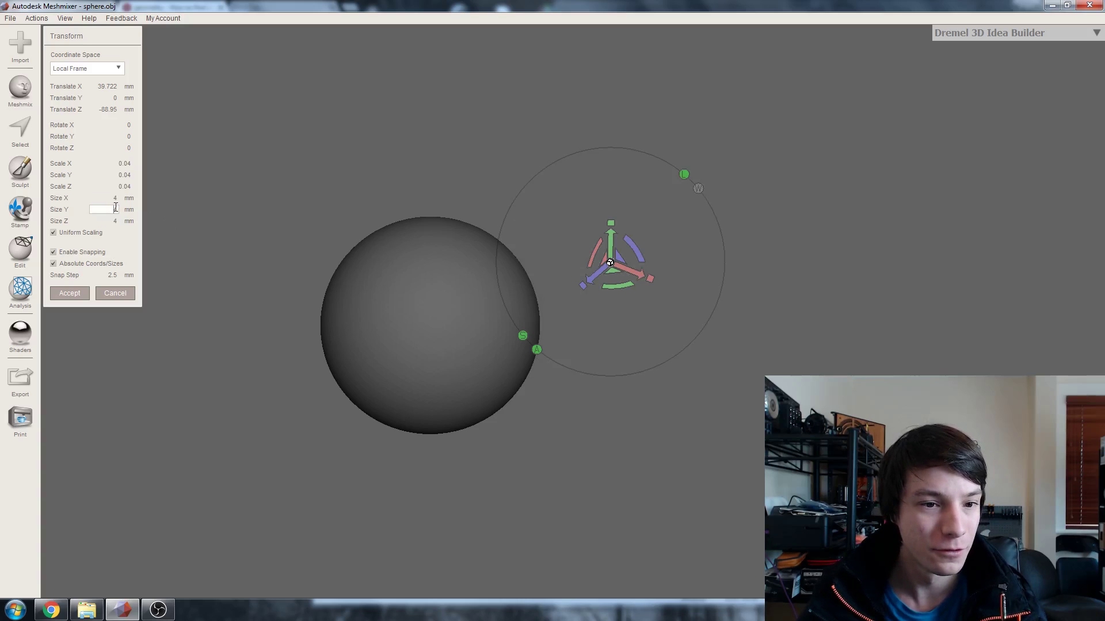
click(73, 233)
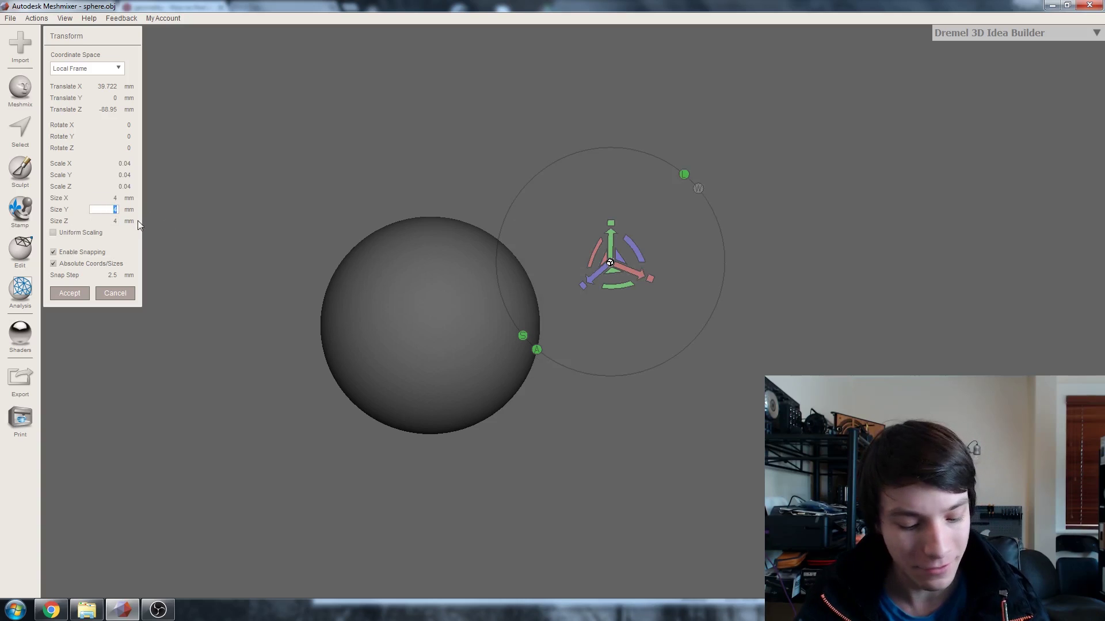
text(20)
key(Return)
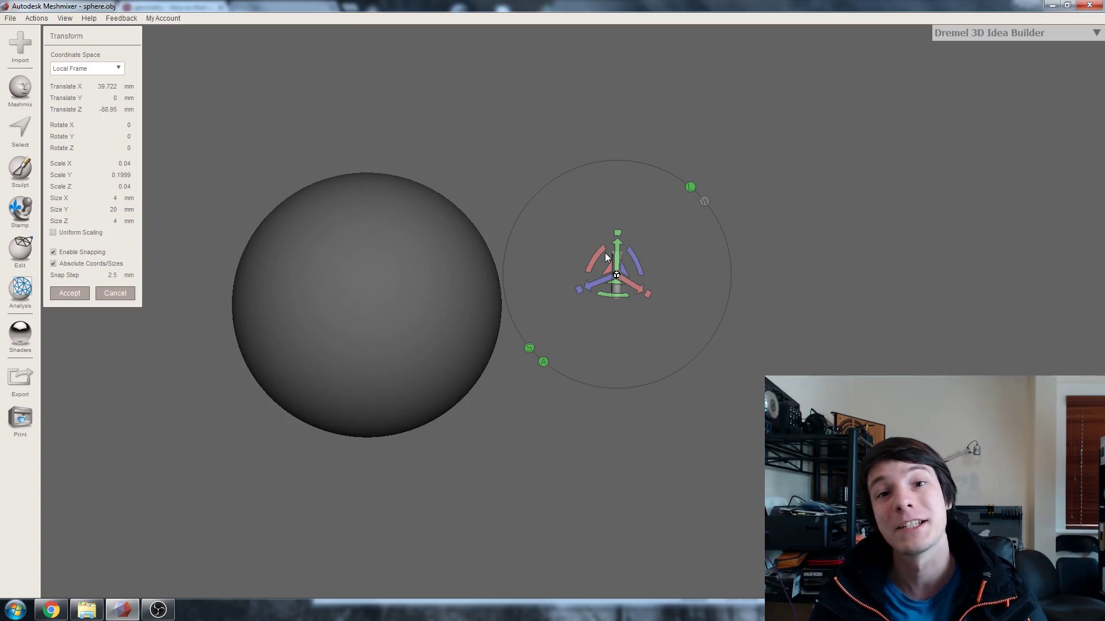
right_drag(606, 253, 308, 336)
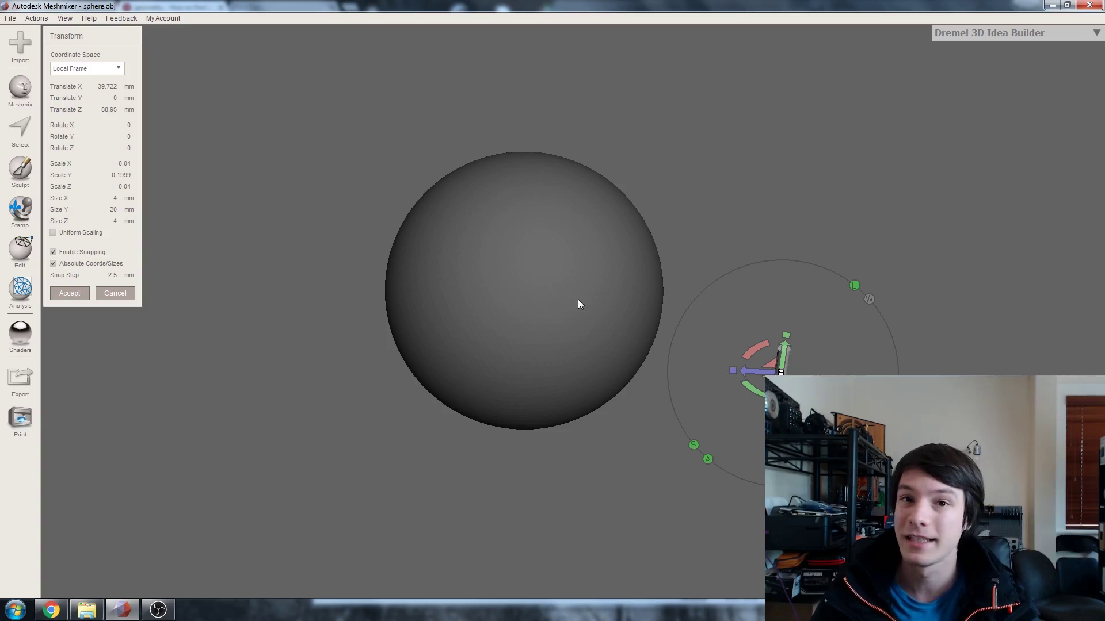
right_drag(578, 299, 715, 375)
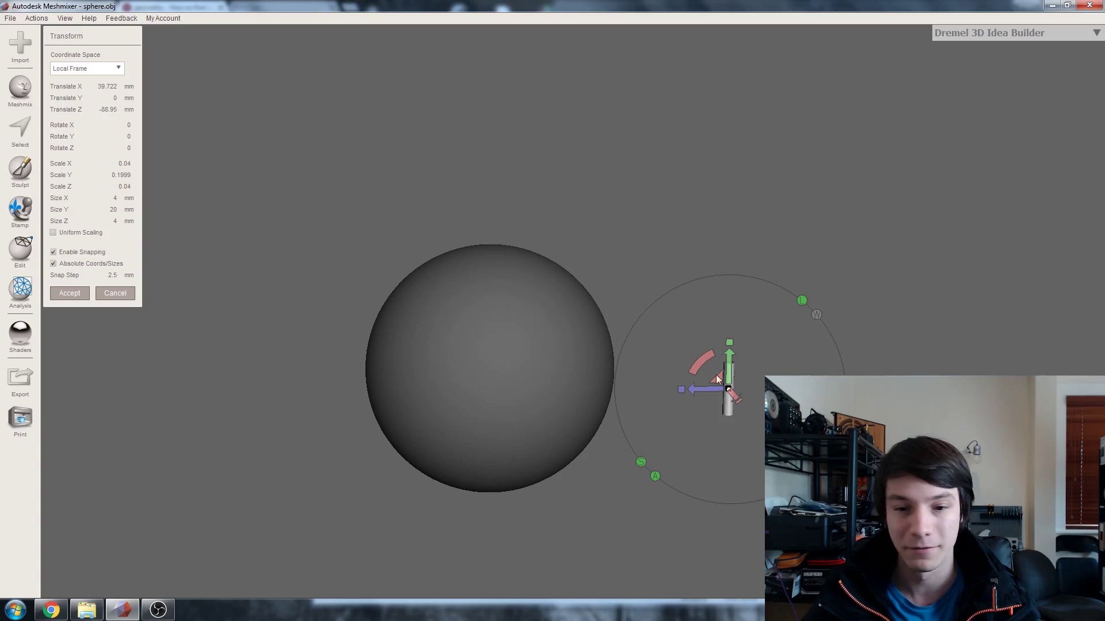
click(82, 293)
- Show the Object Browser and place it in the empty area beside the cylinder
click(64, 17)
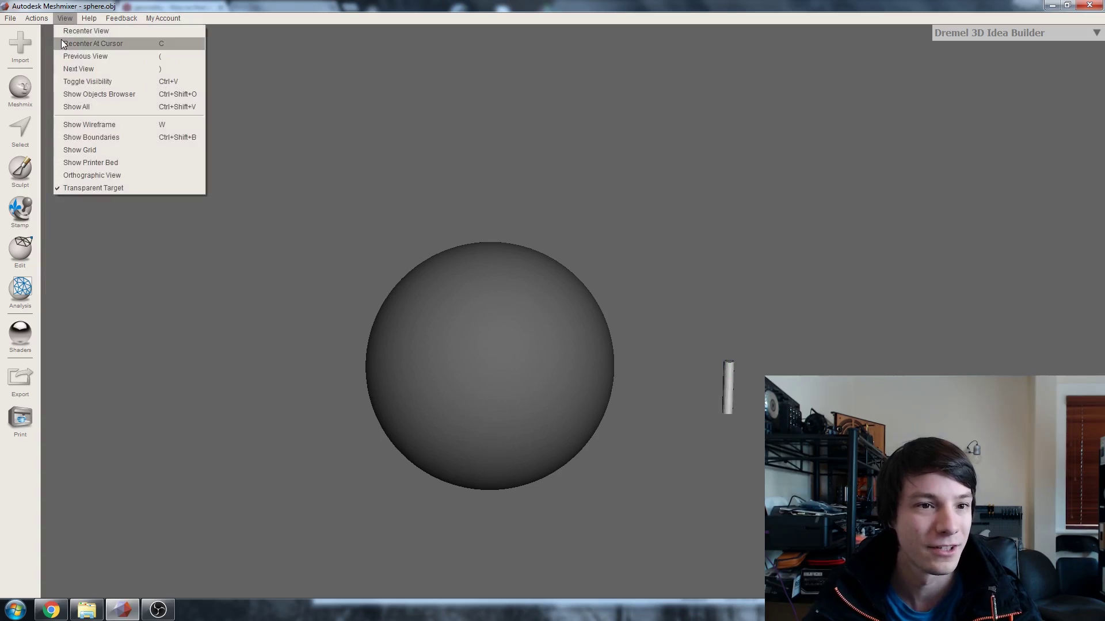
click(90, 93)
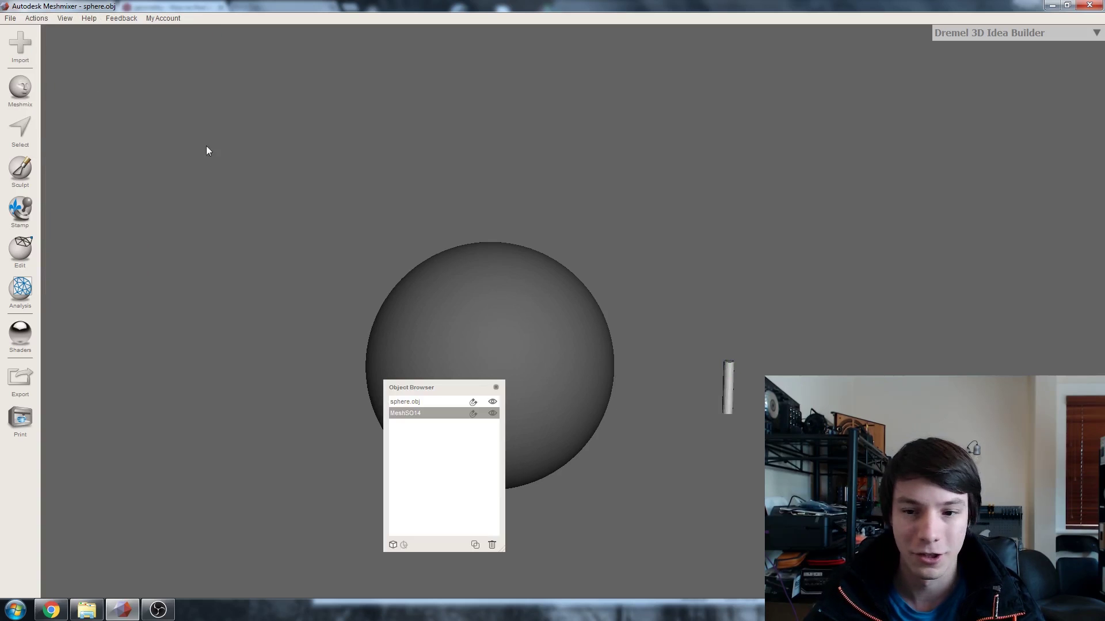
drag(446, 391, 842, 114)
middle_drag(543, 319, 554, 264)
scroll(553, 264, up, 1)
right_drag(725, 293, 671, 300)
middle_drag(672, 305, 545, 231)
- Select the whole thin cylinder and flip its normals
click(18, 123)
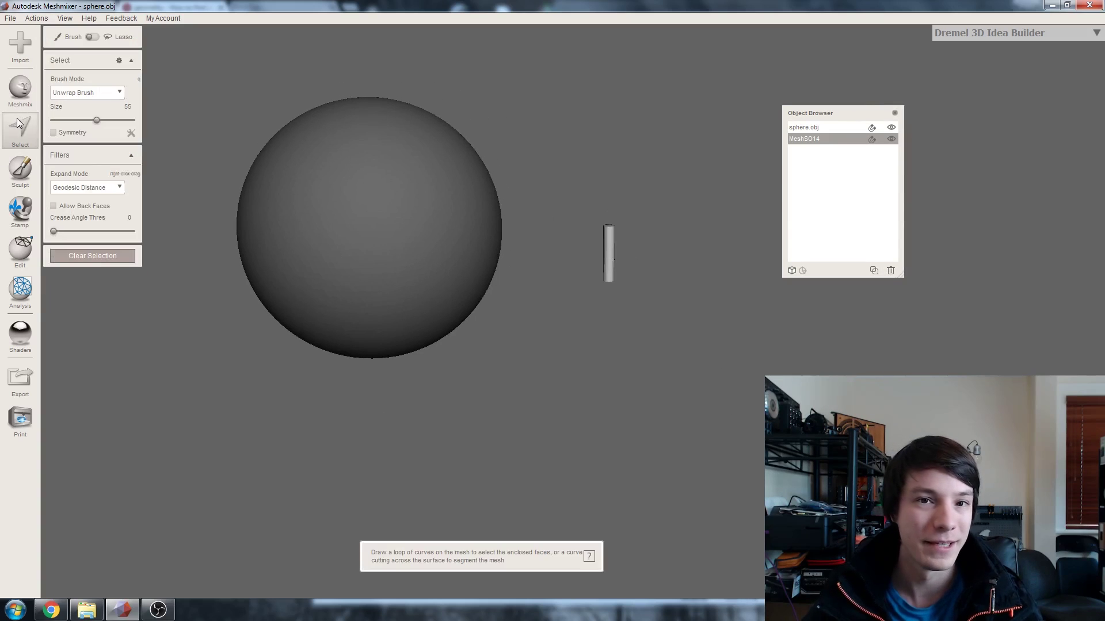
double_click(609, 247)
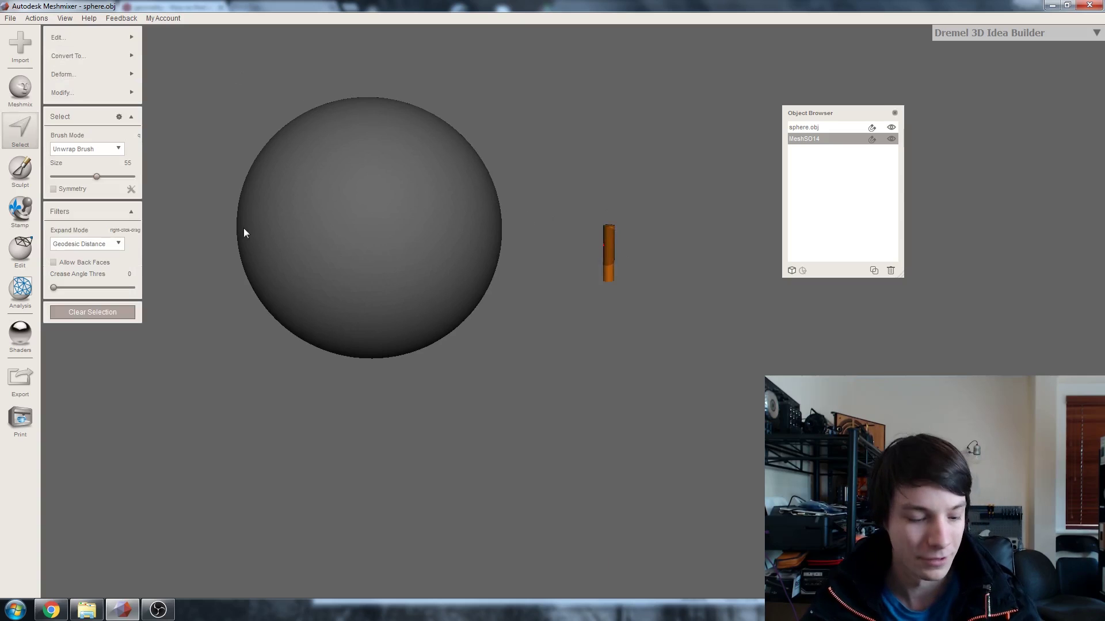
mouse_move(87, 37)
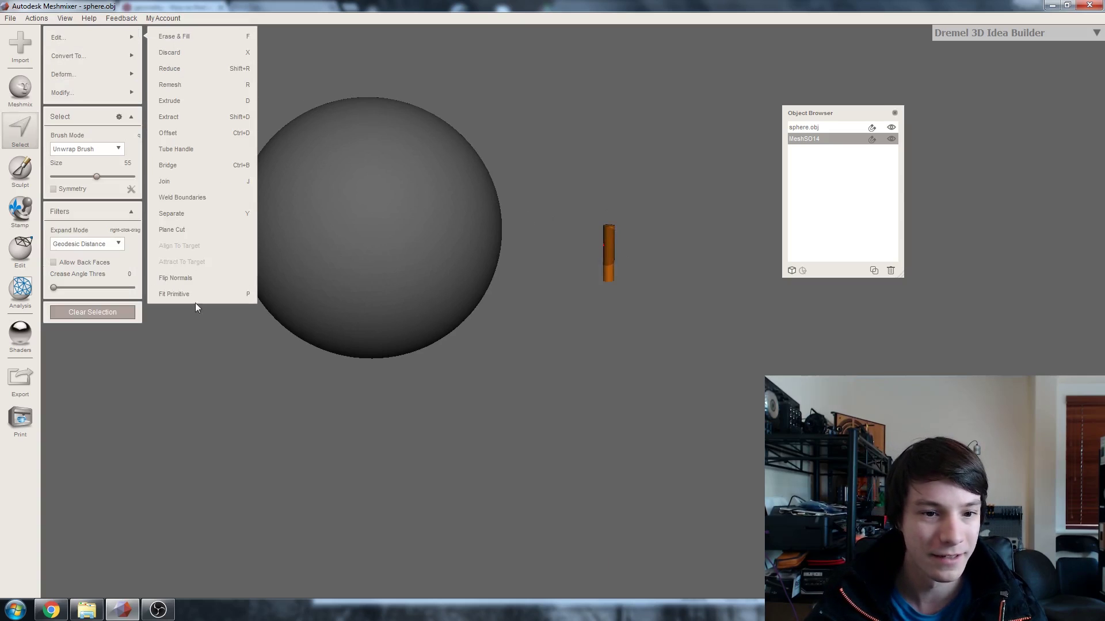
click(195, 279)
right_drag(296, 253, 472, 280)
click(16, 262)
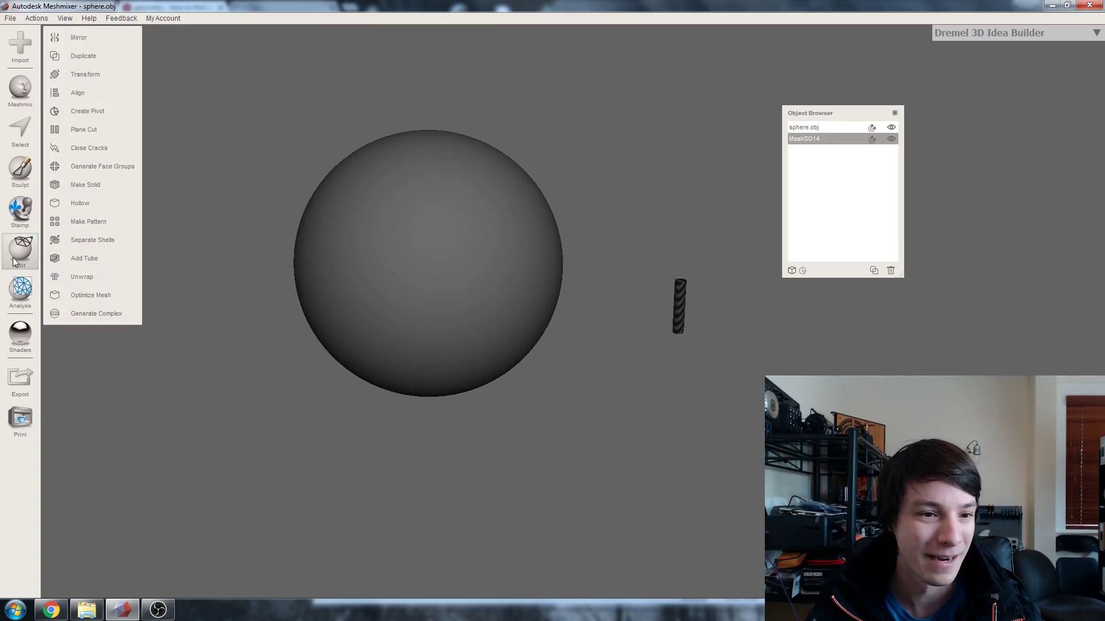
mouse_move(628, 333)
right_down()
mouse_move(606, 288)
mouse_move(466, 254)
mouse_move(472, 280)
mouse_move(451, 286)
right_up()
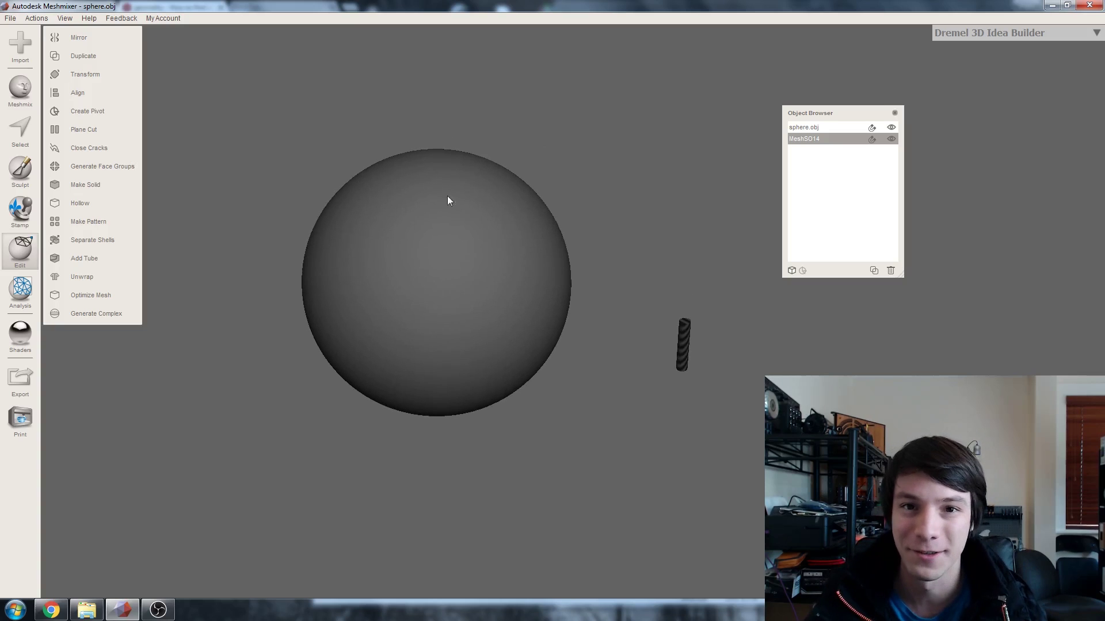
click(98, 68)
right_drag(557, 261, 703, 398)
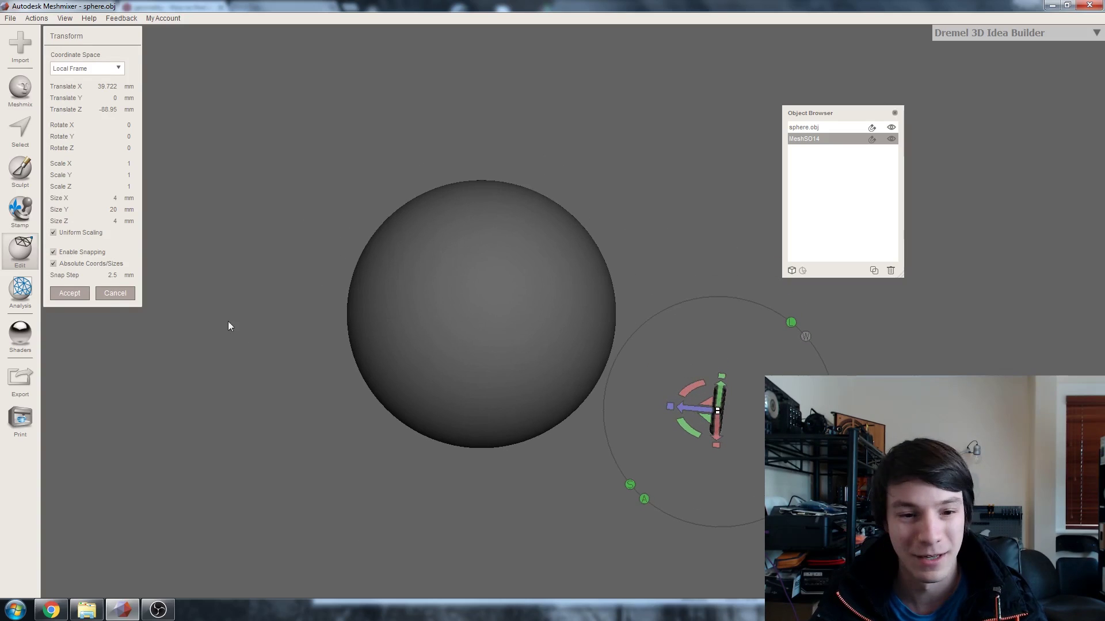
click(103, 293)
- Duplicate the inverted cylinder and delete the surplus second copy, keeping one copy
middle_drag(442, 350, 397, 301)
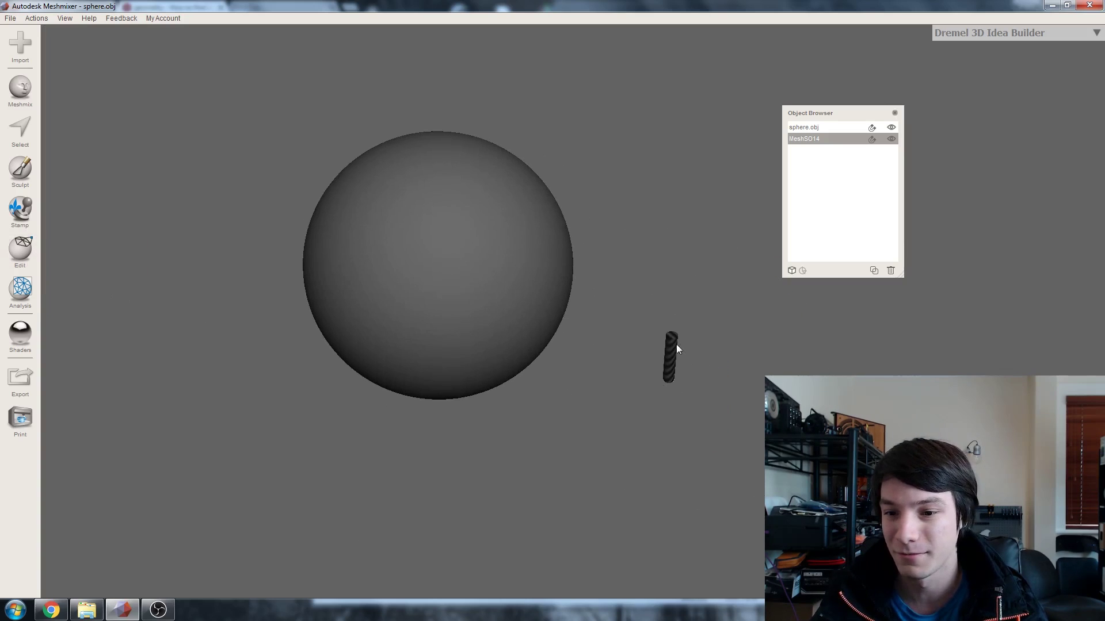
double_click(873, 274)
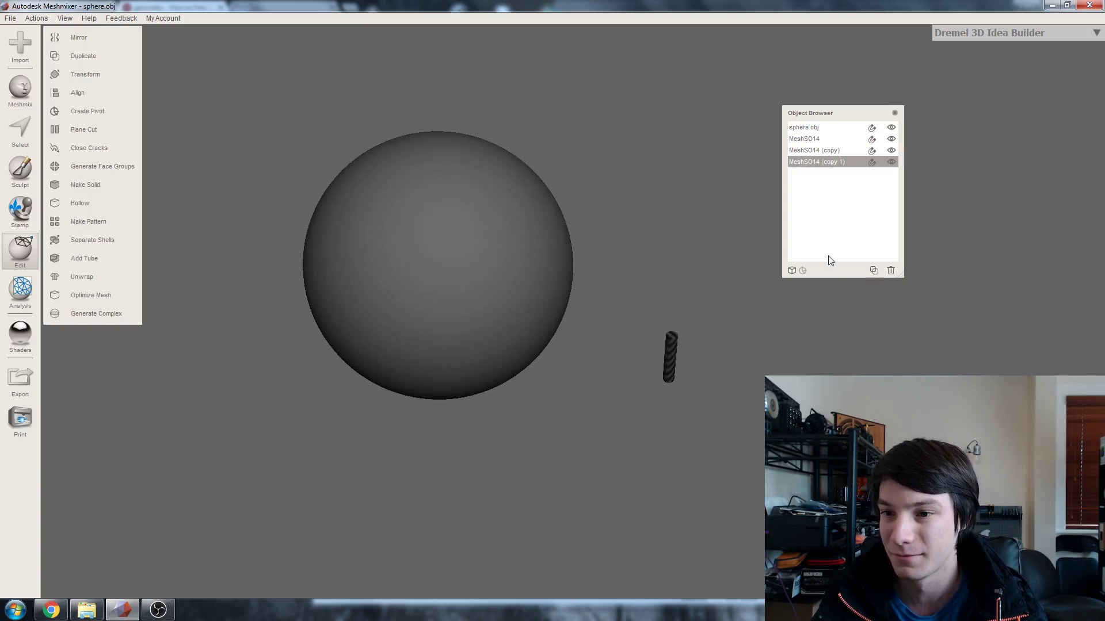
click(892, 273)
click(806, 141)
click(810, 151)
- Move the cylinder copy along Z to a translate value of 0 mm and accept the transform
right_drag(586, 242, 546, 288)
middle_drag(522, 312, 537, 286)
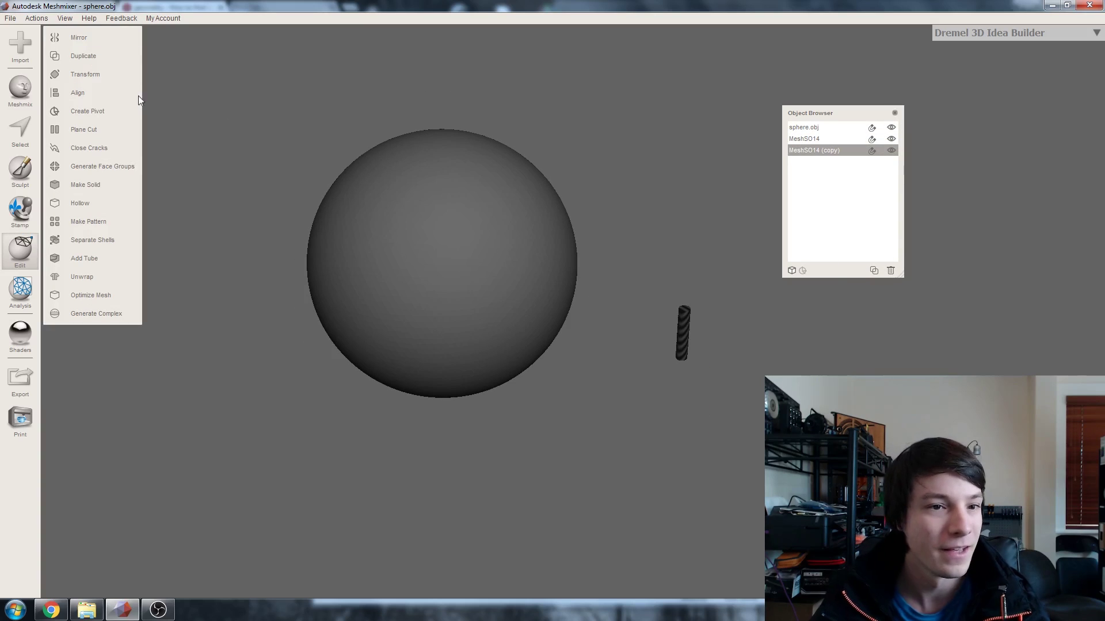
right_drag(478, 230, 468, 201)
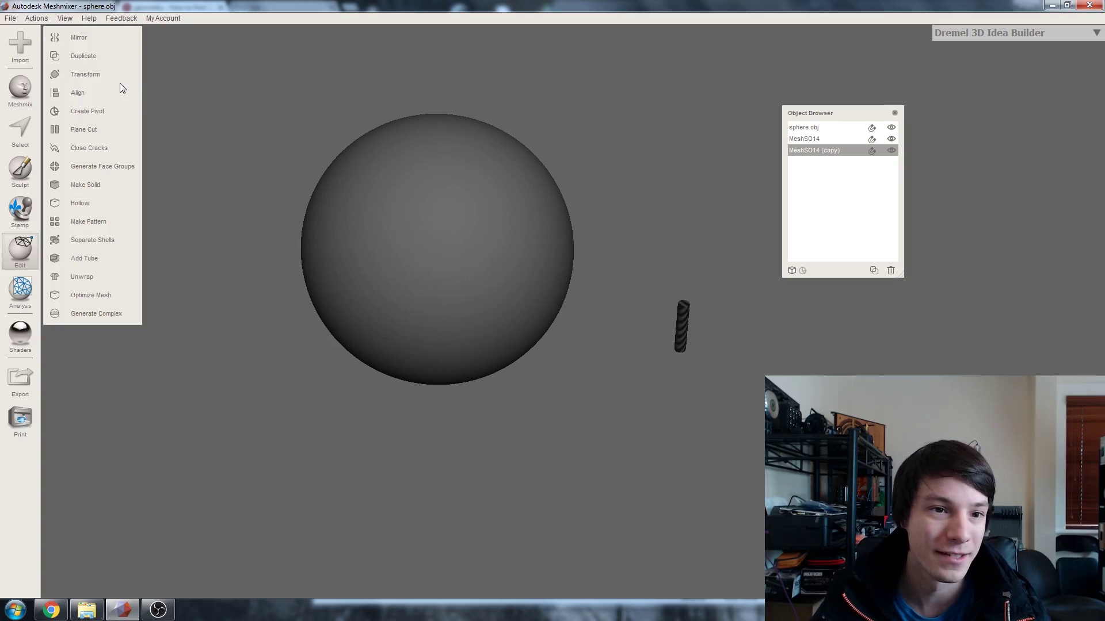
click(95, 76)
right_drag(369, 219, 484, 275)
drag(631, 301, 380, 345)
right_drag(363, 311, 318, 270)
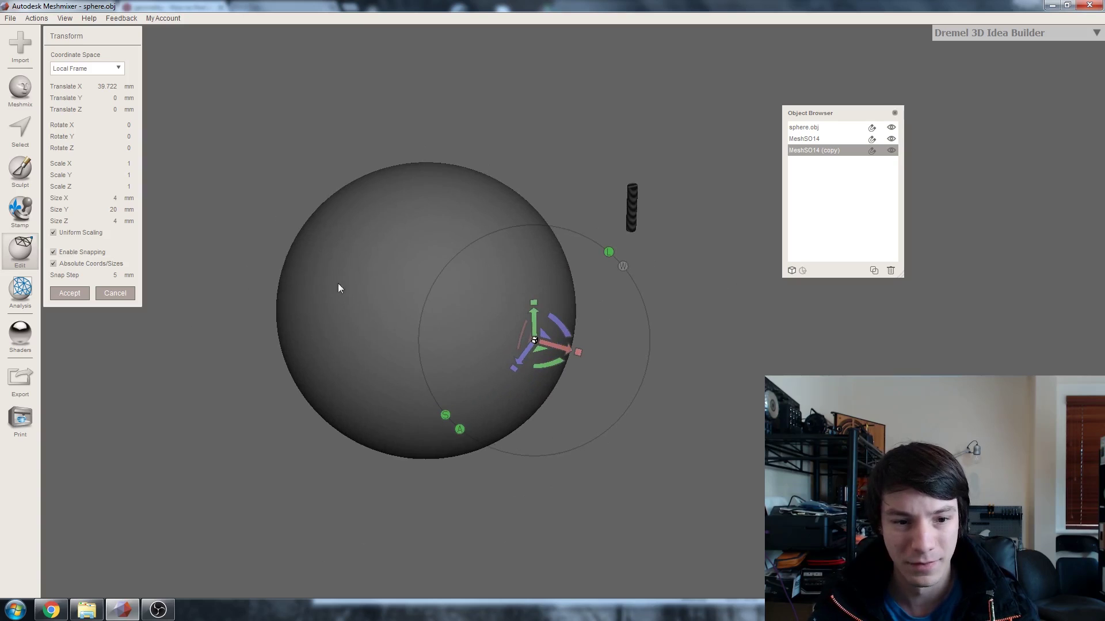
click(78, 296)
- Check the sphere's position with the Transform tool, leaving its values as they are
click(375, 299)
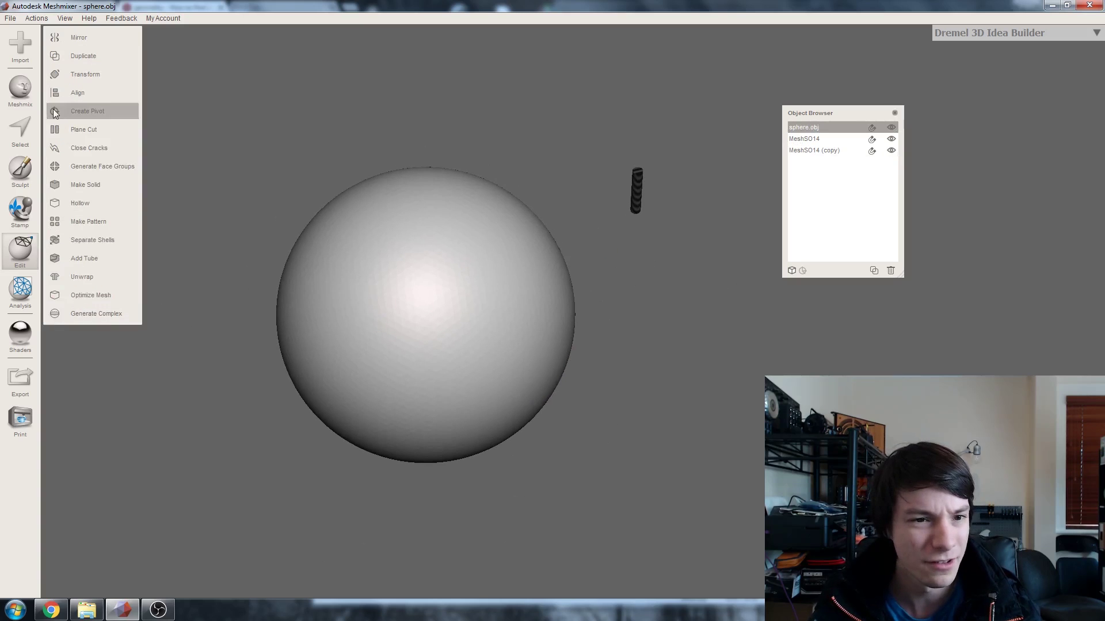
click(75, 70)
mouse_move(455, 326)
mouse_down()
mouse_move(466, 329)
mouse_move(453, 327)
mouse_up()
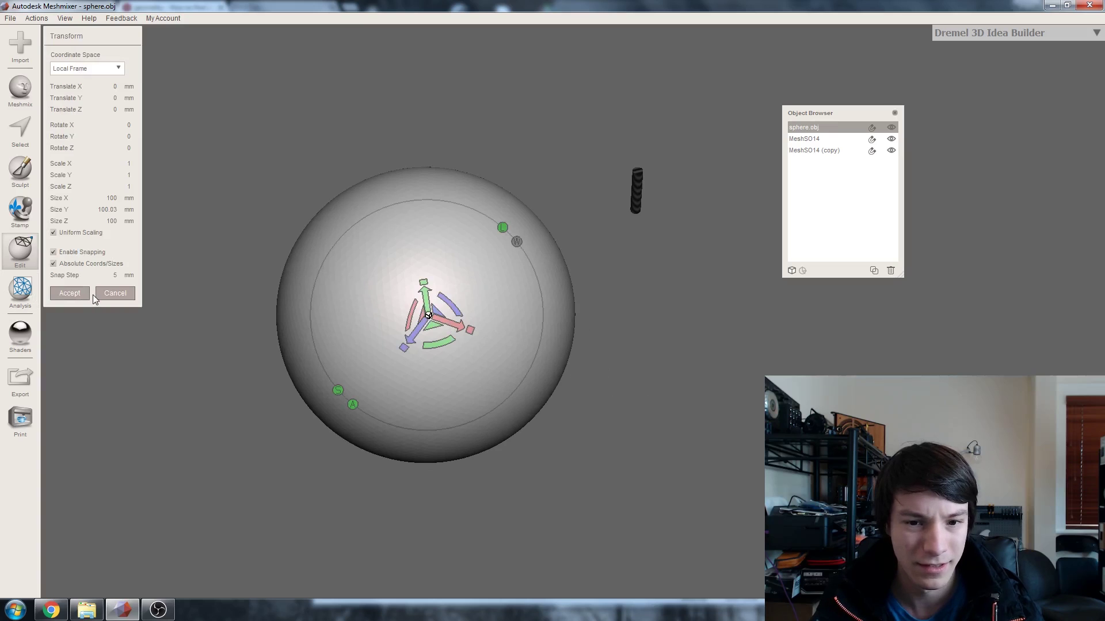
click(75, 293)
- Move the original cylinder inside the sphere to X 0, Y 0, Z 30 mm and accept the transform
right_drag(293, 344, 366, 311)
click(739, 270)
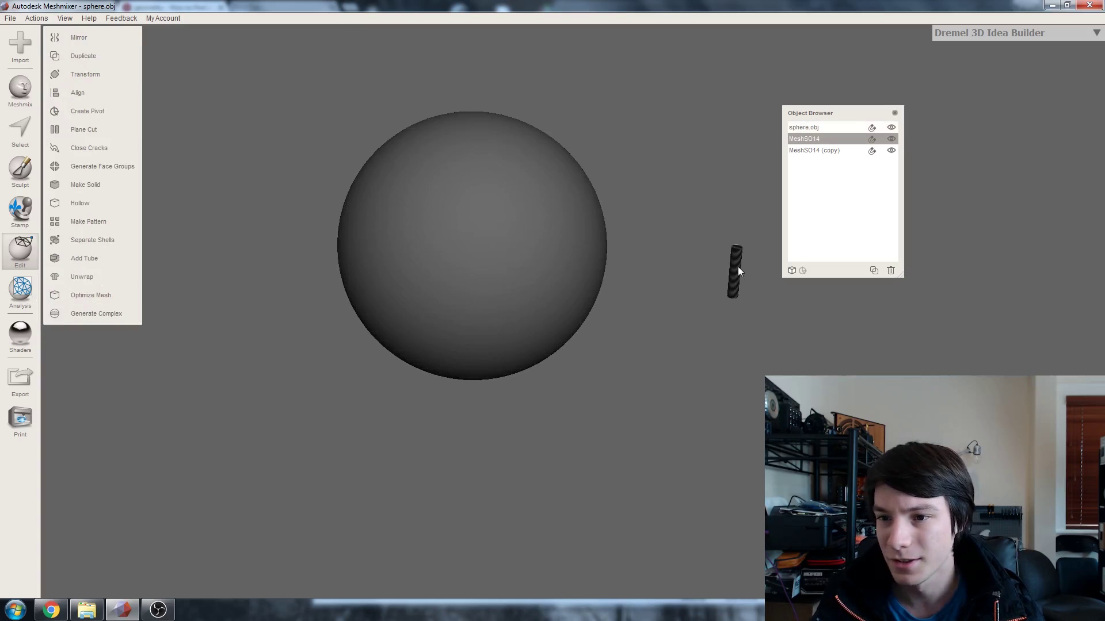
click(75, 76)
drag(712, 274, 398, 302)
right_drag(399, 301, 421, 263)
mouse_move(432, 254)
mouse_down()
mouse_move(433, 242)
mouse_move(430, 262)
mouse_up()
right_drag(429, 261, 467, 274)
drag(467, 279, 447, 308)
right_drag(447, 309, 490, 372)
mouse_move(555, 353)
right_down()
mouse_move(555, 298)
mouse_move(432, 284)
right_up()
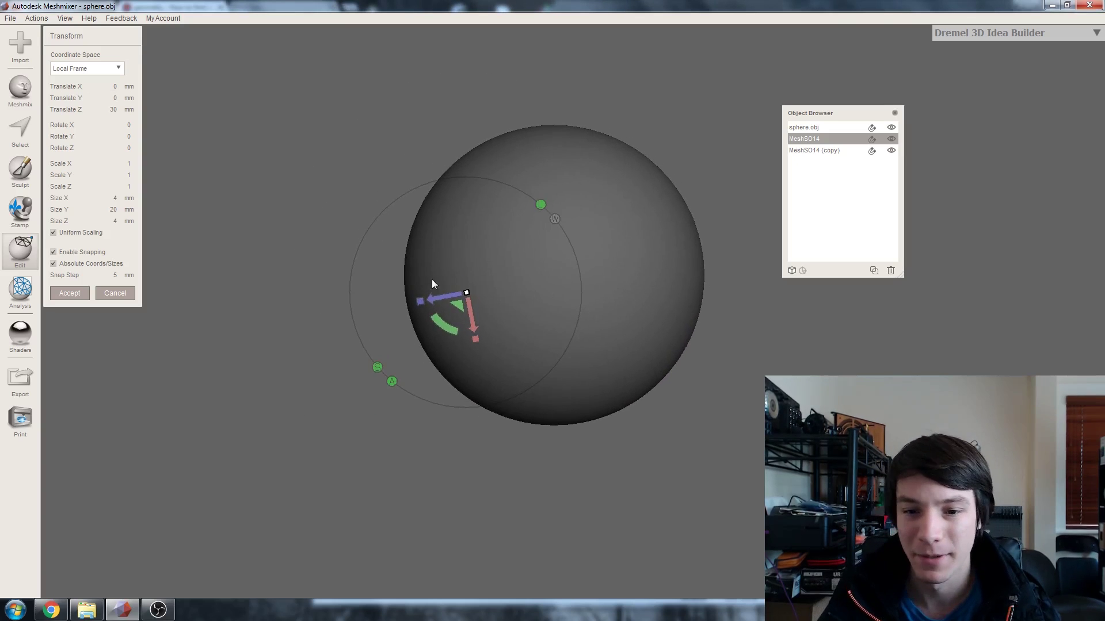
click(65, 294)
- Move the cylinder copy inside the sphere, opposite the first cylinder, and accept the transform
click(823, 150)
click(80, 74)
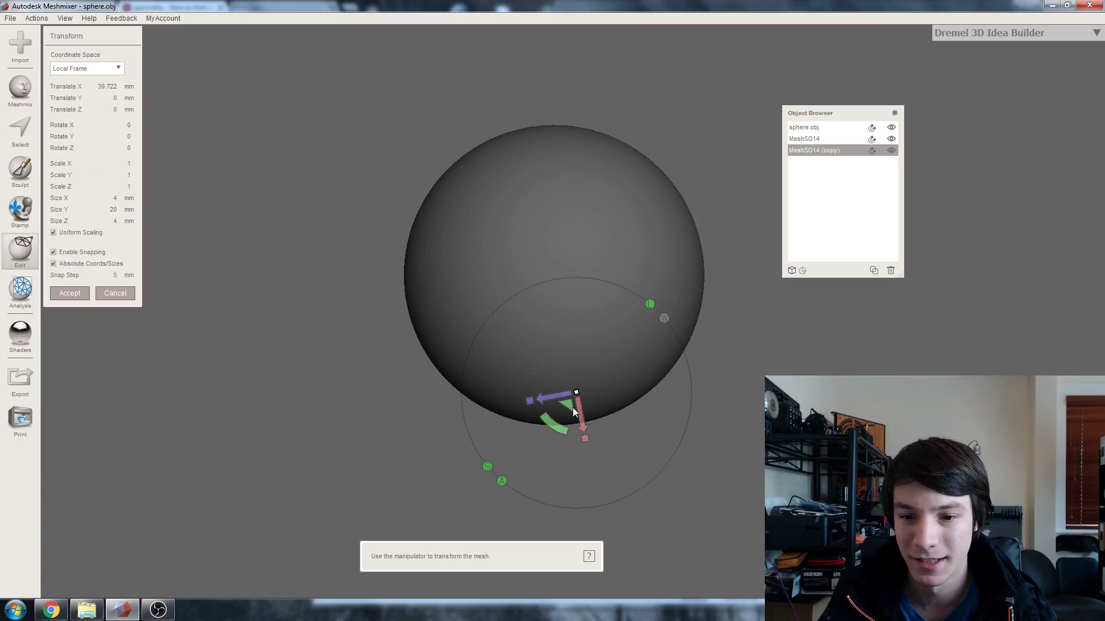
drag(583, 426, 611, 274)
right_drag(568, 282, 577, 361)
click(63, 292)
- Hide the sphere and examine the placement of the two cylinders inside it
click(806, 127)
right_drag(619, 229, 588, 243)
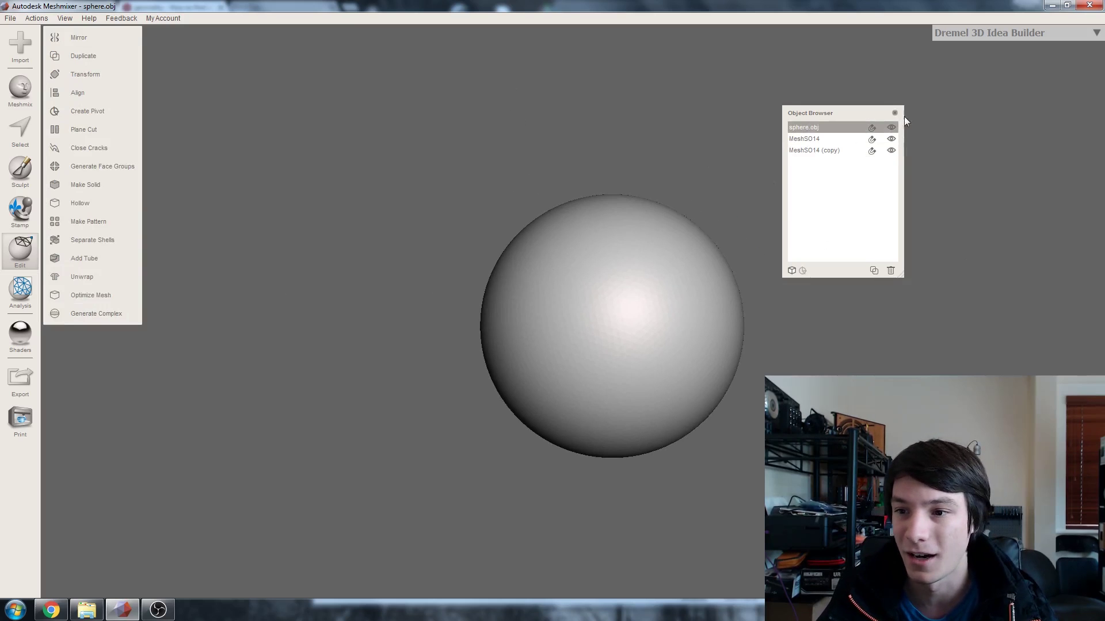
click(891, 127)
right_drag(589, 255, 705, 241)
scroll(578, 336, up, 2)
right_drag(578, 336, 486, 347)
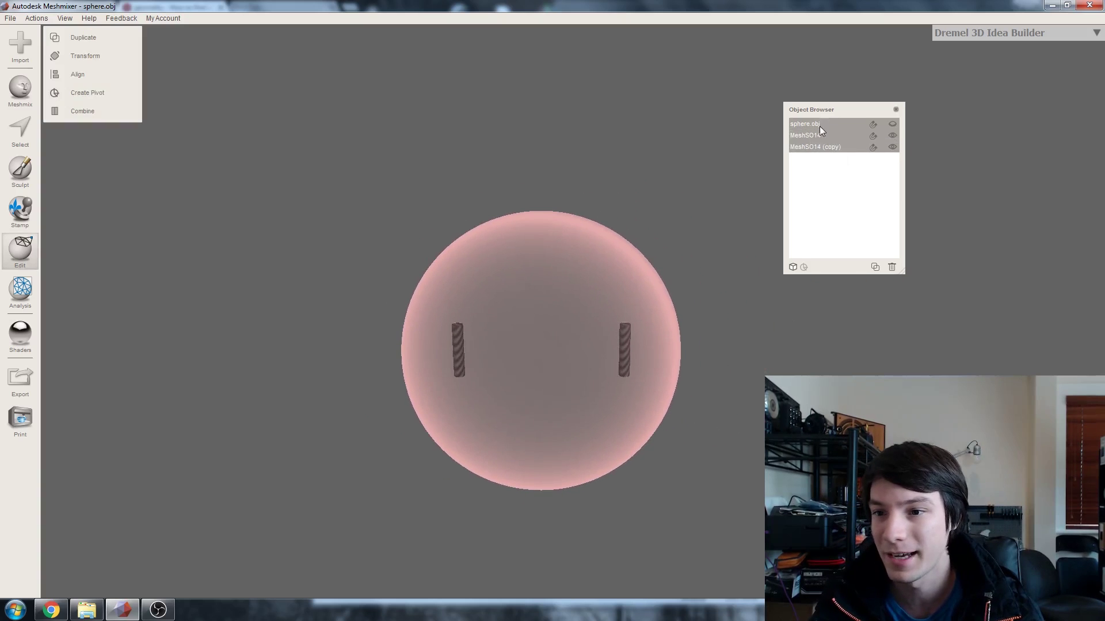
- Show the sphere again and combine it with both inverted cylinders into one object
click(820, 126)
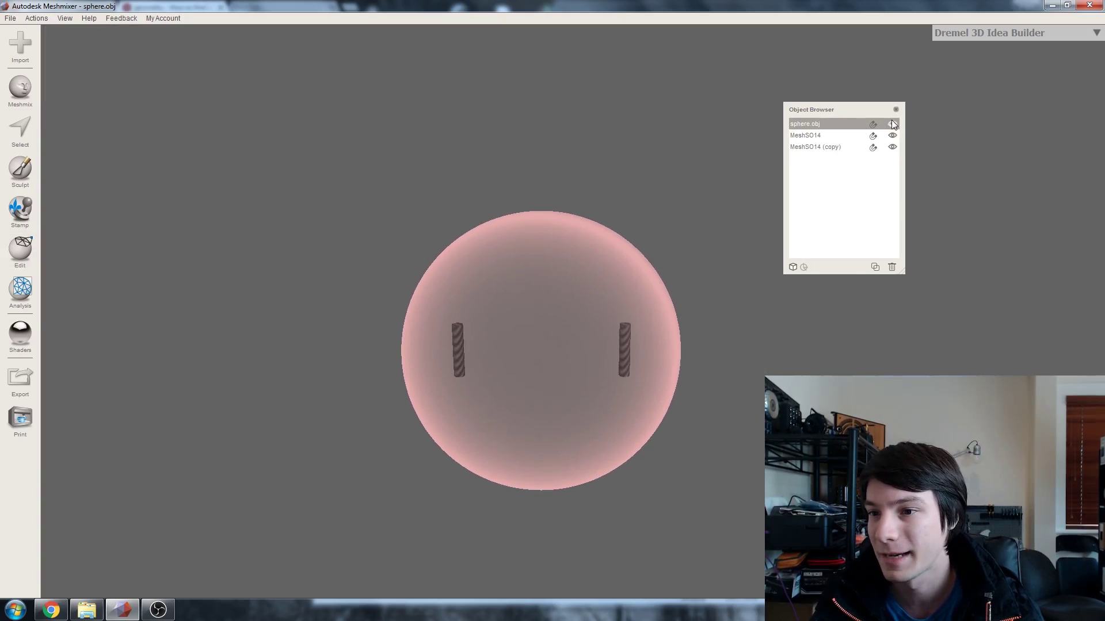
shift+click(804, 151)
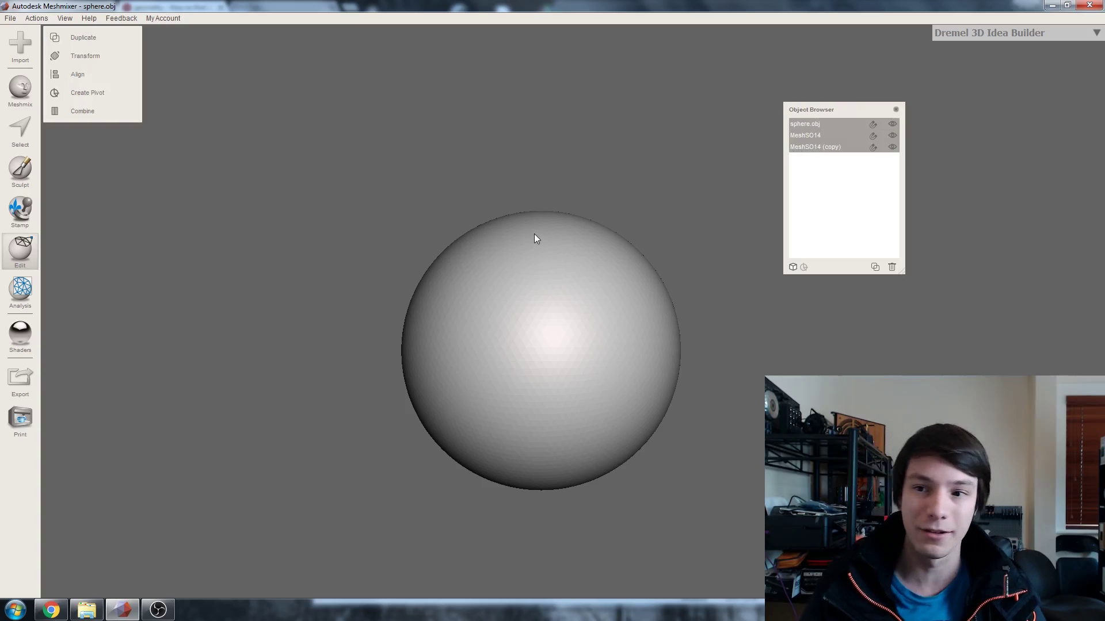
click(93, 112)
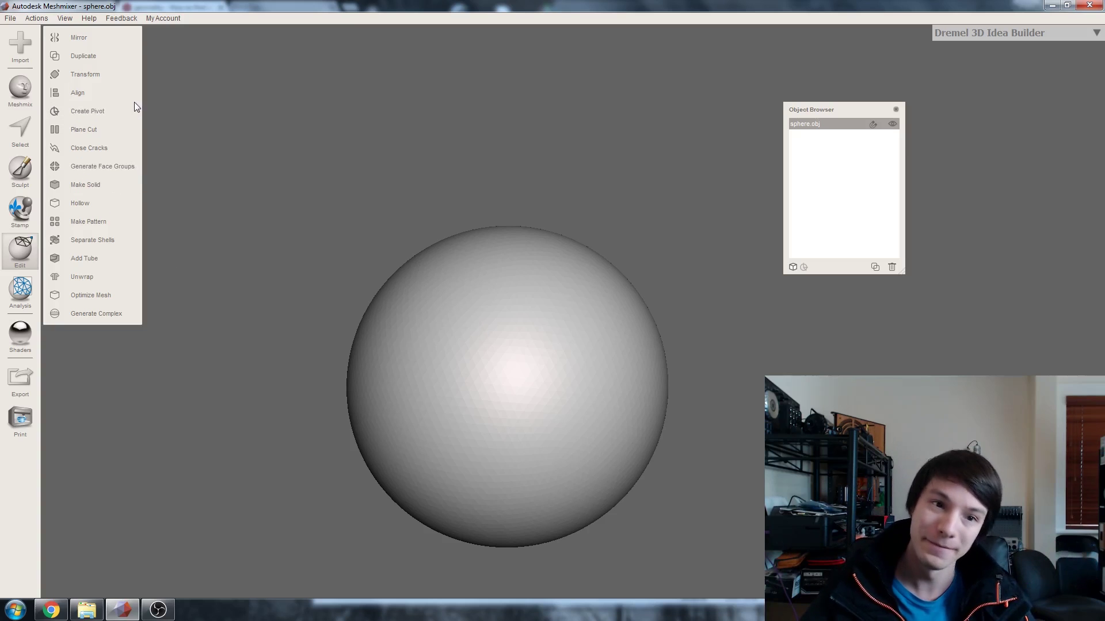
- Start a Plane Cut and place the cutting plane through the sphere's middle so it crosses both cylindrical cavities
click(106, 131)
right_drag(389, 371, 524, 188)
click(536, 278)
scroll(509, 189, up, 3)
middle_drag(496, 193, 471, 205)
right_drag(472, 205, 312, 244)
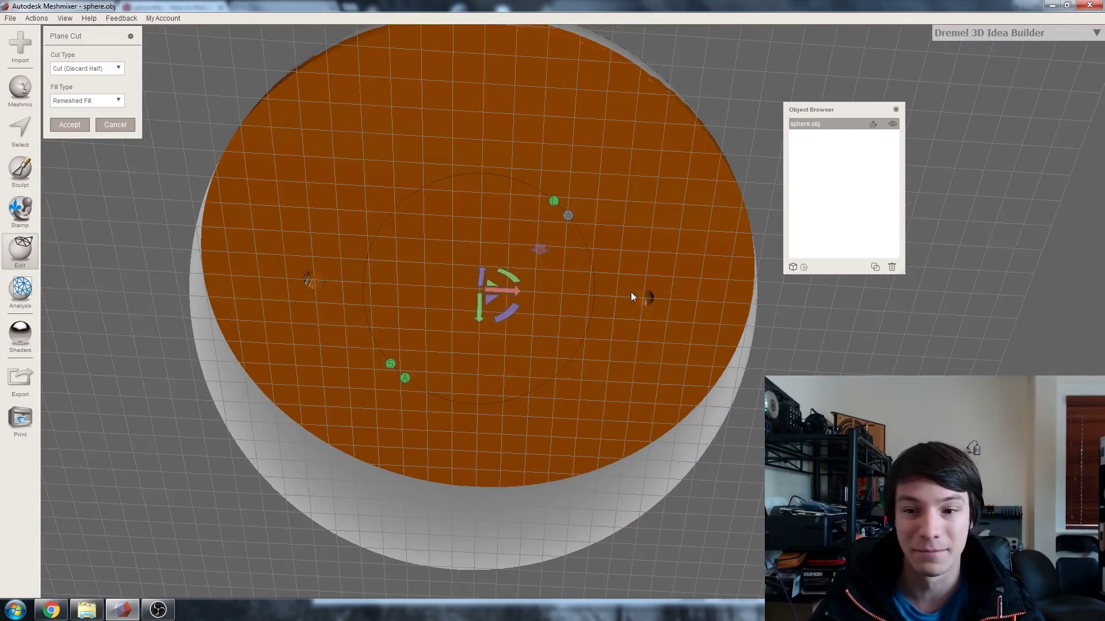
right_drag(357, 278, 525, 271)
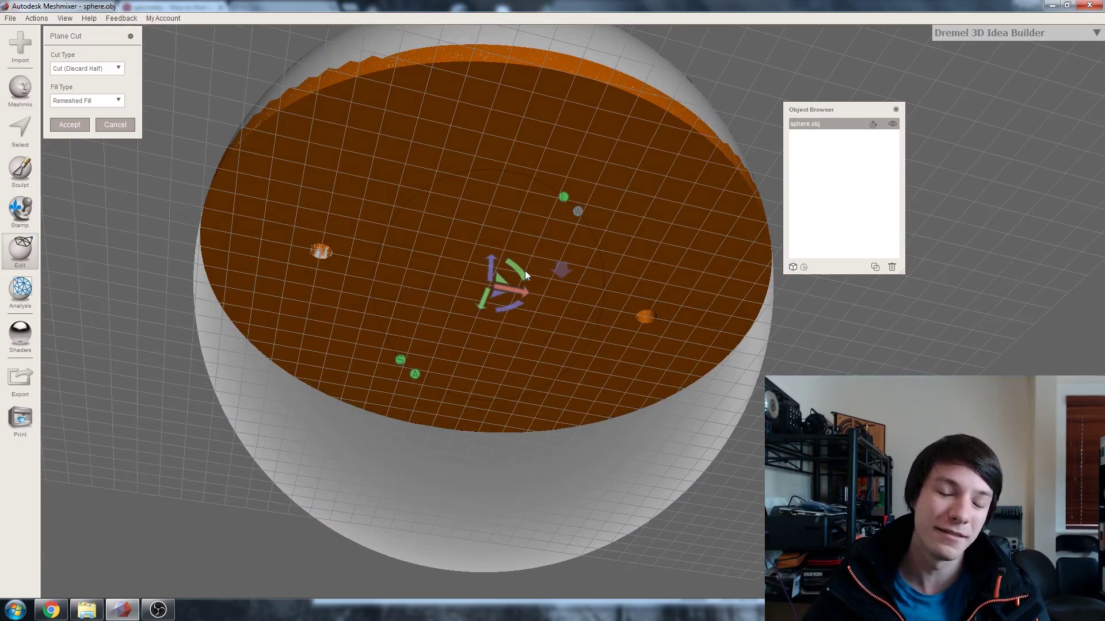
- Apply the plane cut as Slice (Keep Both) with Remeshed Fill, separate the shells, and hide the second shell
click(110, 69)
click(74, 92)
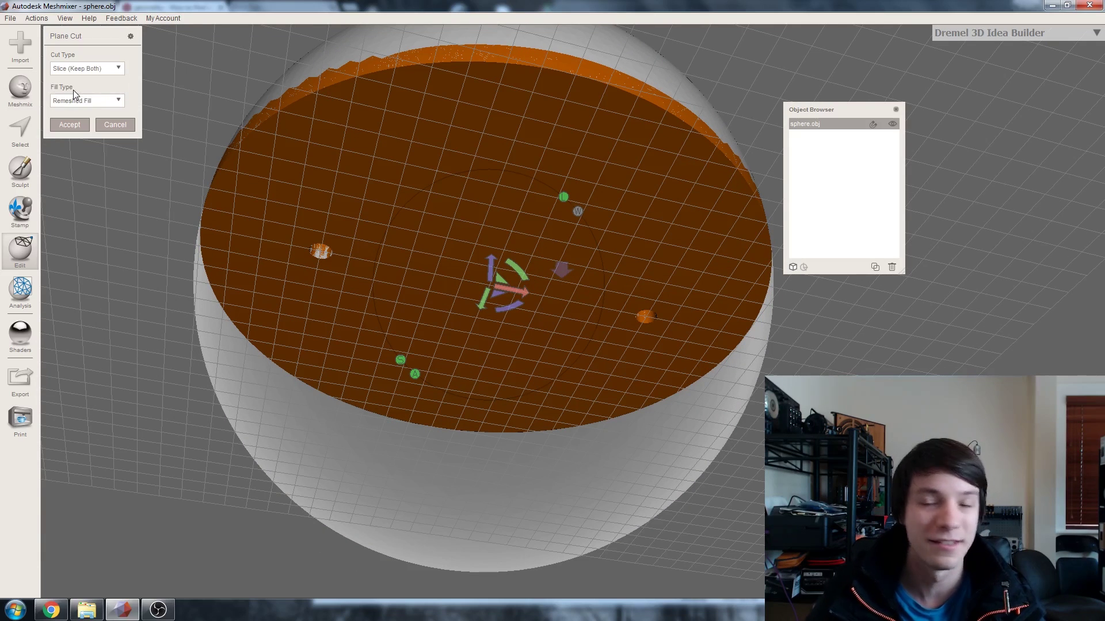
click(63, 126)
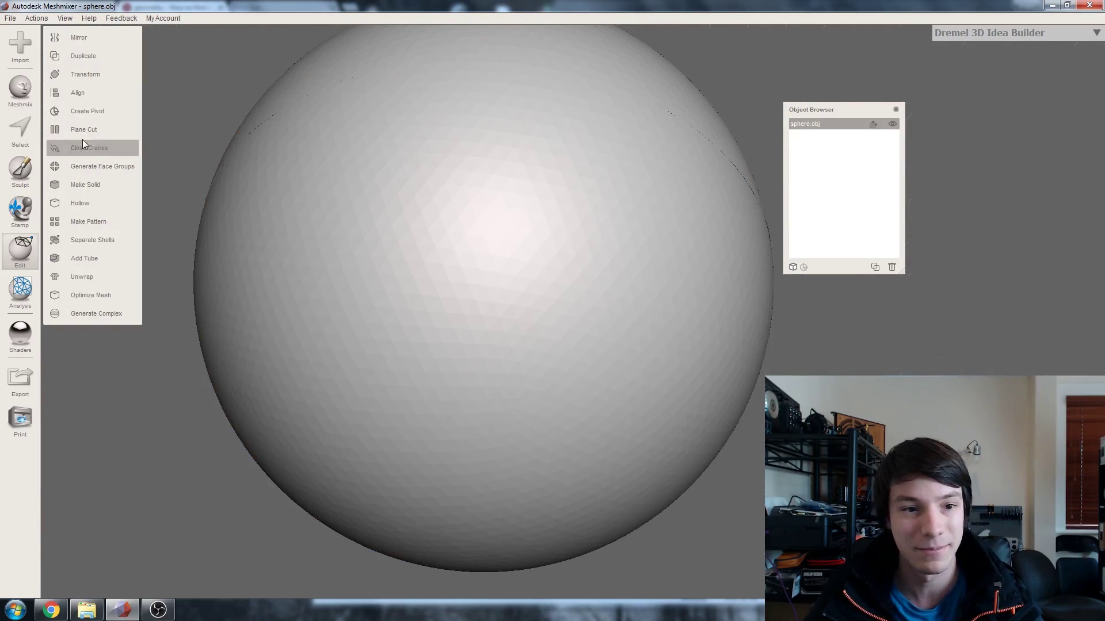
click(89, 240)
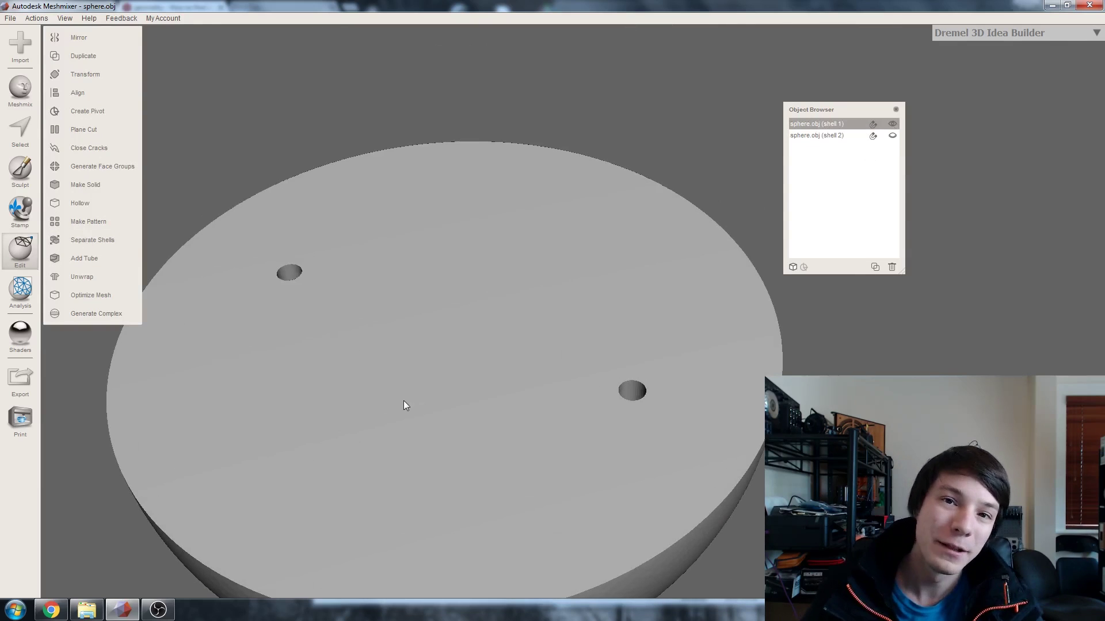
- Place a cylinder primitive with a 4 mm dimension on the half-sphere's flat face, away from the two existing holes
click(20, 89)
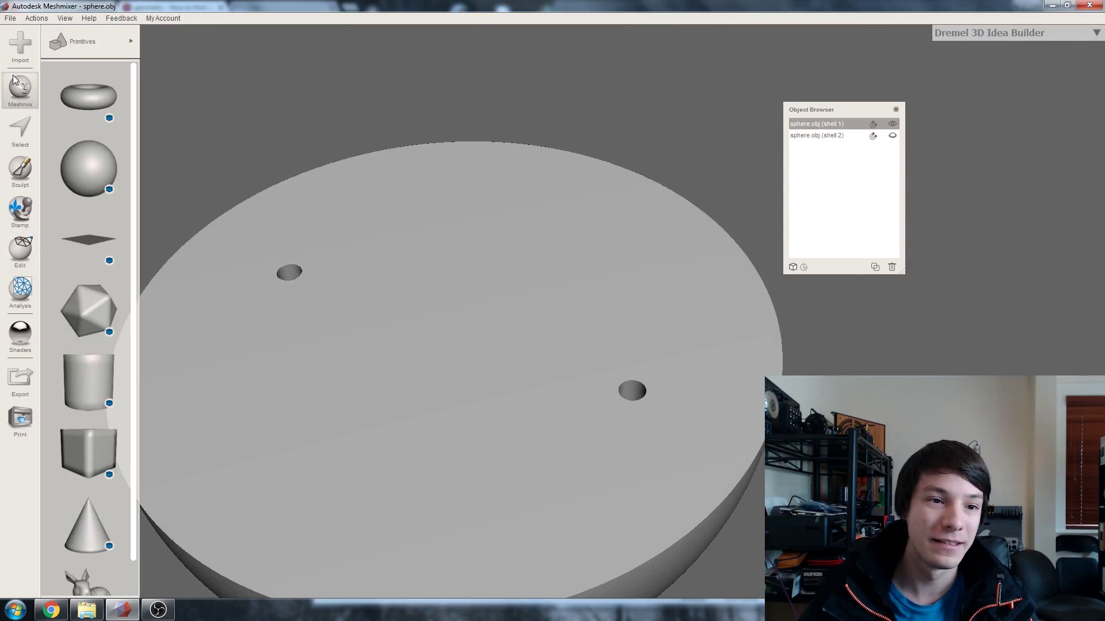
drag(104, 371, 326, 257)
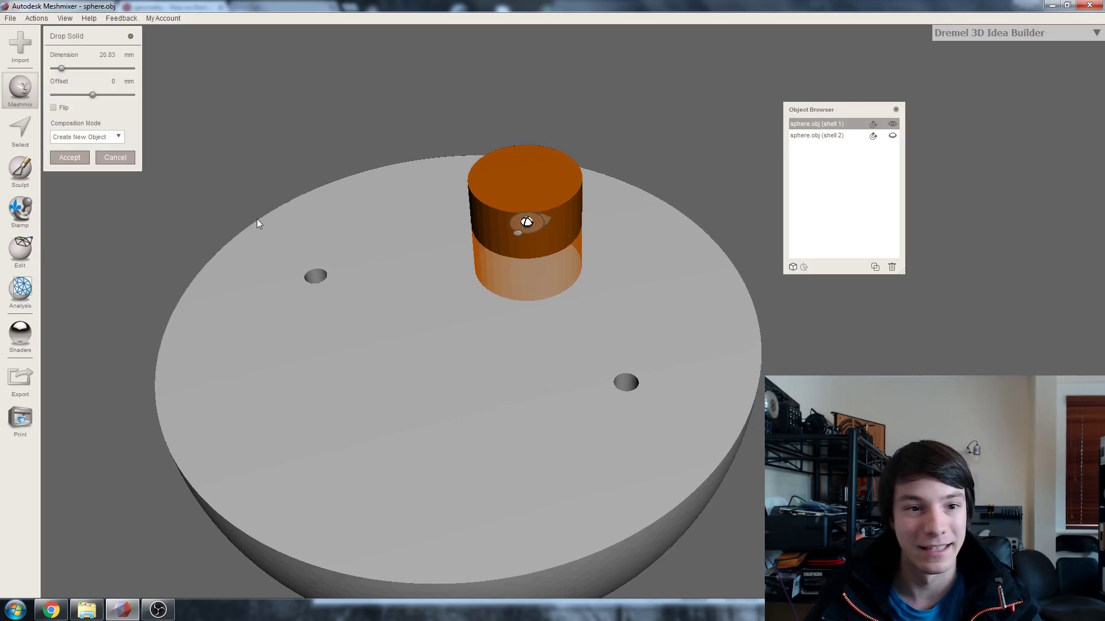
click(107, 55)
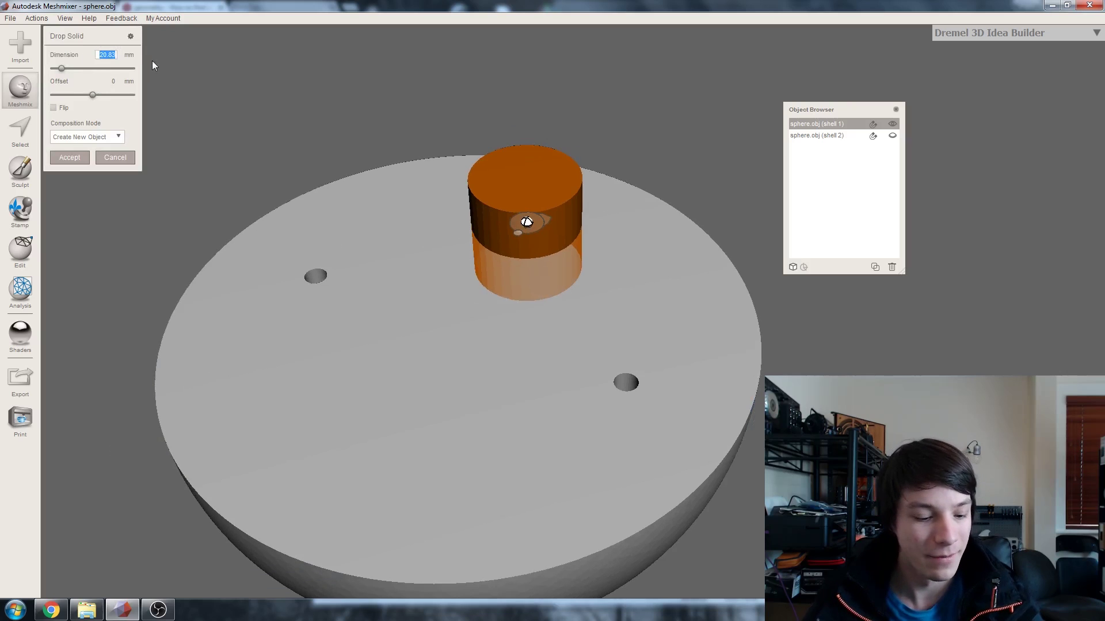
text(4)
key(Return)
scroll(585, 216, up, 4)
right_drag(483, 241, 498, 195)
drag(461, 267, 433, 305)
right_drag(433, 305, 443, 275)
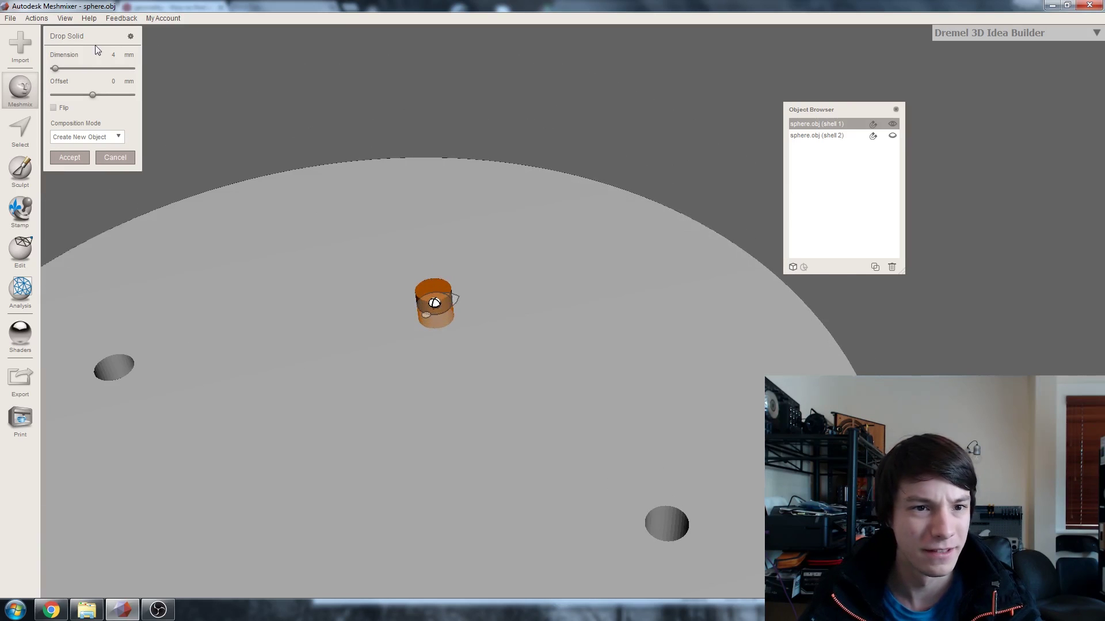
- Set the cylinder's composition mode to Boolean Subtract and accept it to cut a hole into the flat face
right_drag(259, 214, 263, 239)
scroll(263, 239, up, 1)
click(115, 140)
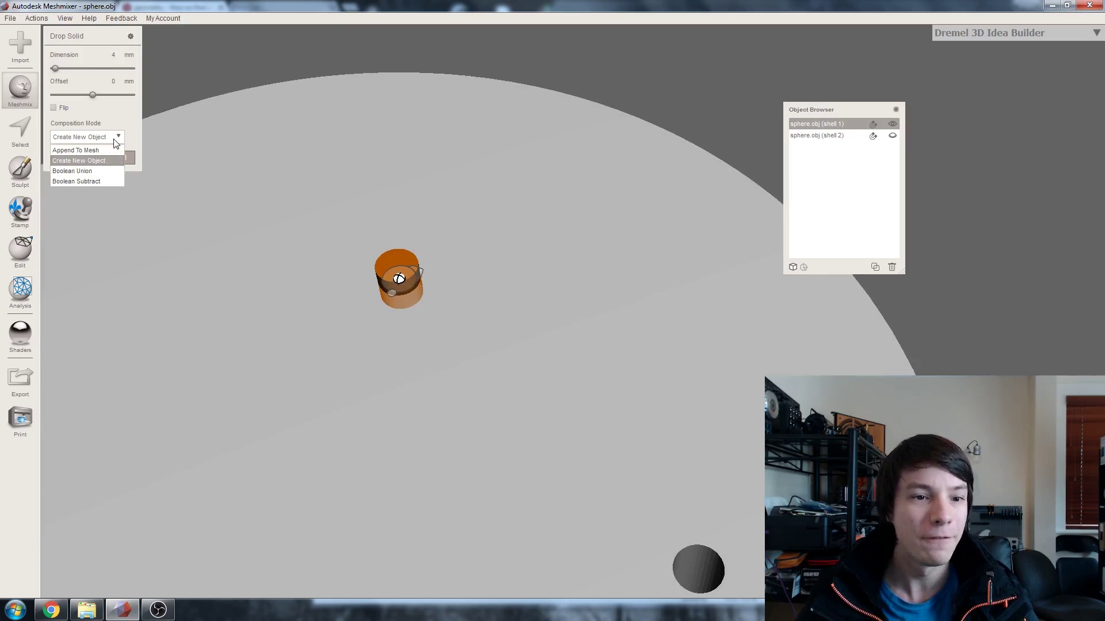
click(88, 180)
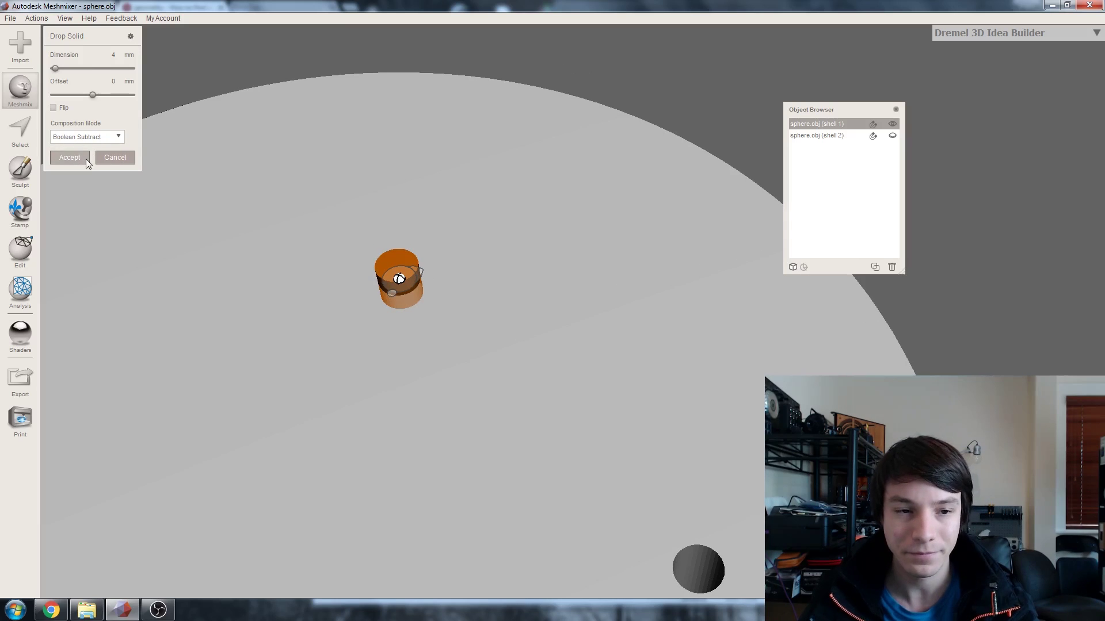
right_drag(490, 205, 495, 178)
click(74, 161)
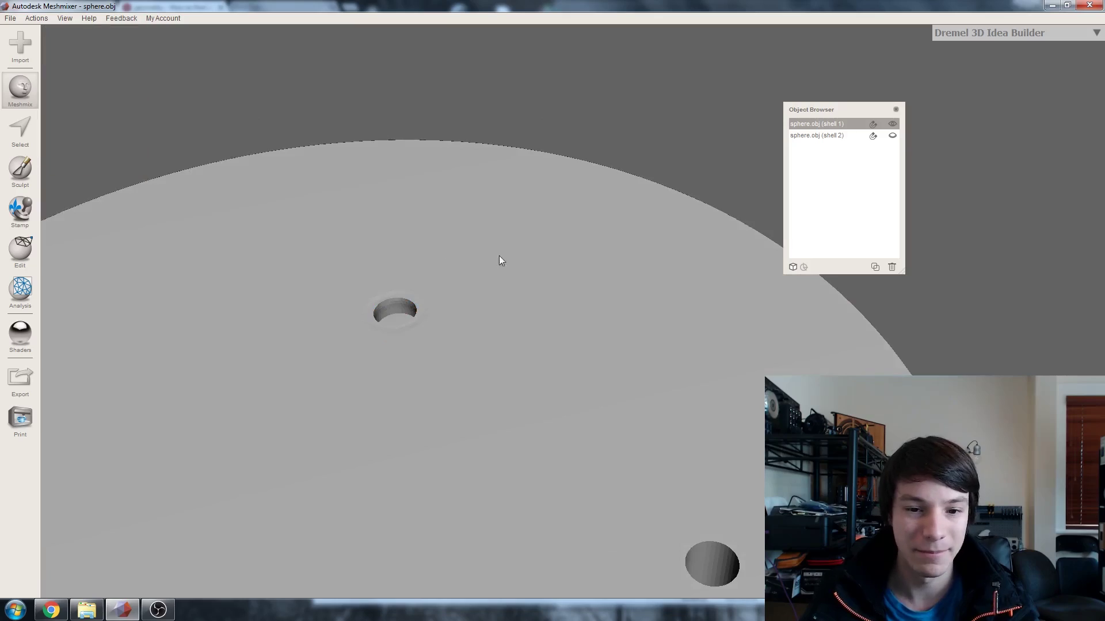
- Examine the rim and surrounding surface of the Boolean-subtracted hole up close, with and without the wireframe
right_drag(499, 256, 427, 271)
scroll(315, 293, up, 4)
middle_drag(315, 293, 409, 261)
scroll(409, 261, up, 1)
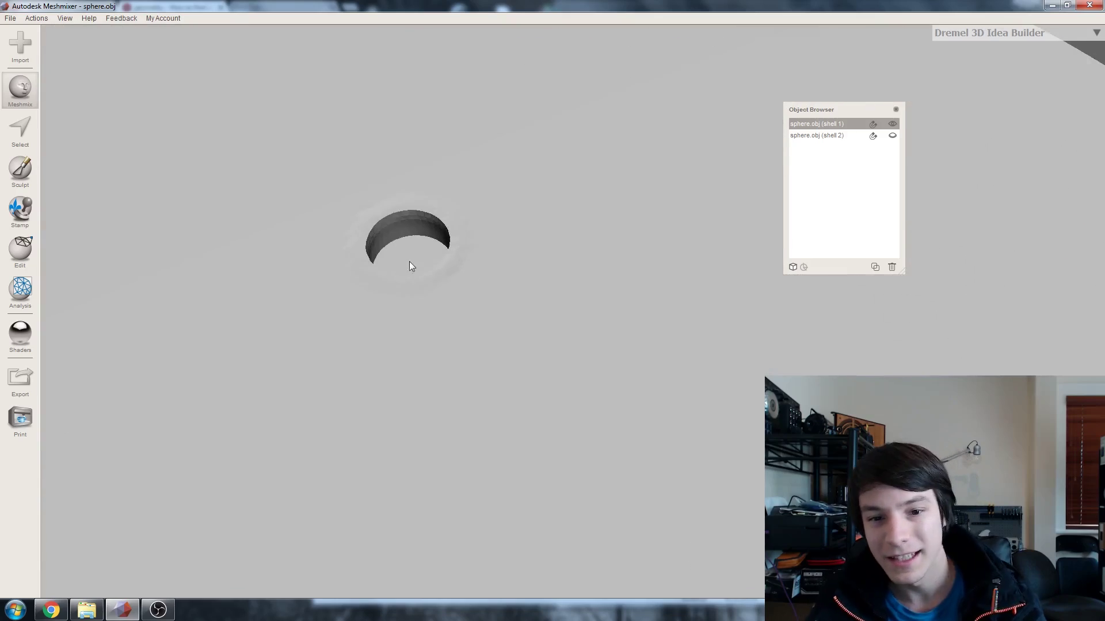
scroll(330, 283, down, 5)
key(w)
right_drag(337, 292, 408, 237)
right_drag(432, 308, 346, 302)
scroll(345, 302, up, 2)
middle_drag(345, 302, 443, 335)
scroll(411, 251, up, 1)
right_drag(410, 207, 429, 252)
scroll(429, 252, up, 2)
middle_drag(347, 380, 415, 317)
right_drag(414, 316, 471, 171)
scroll(513, 153, down, 3)
key(w)
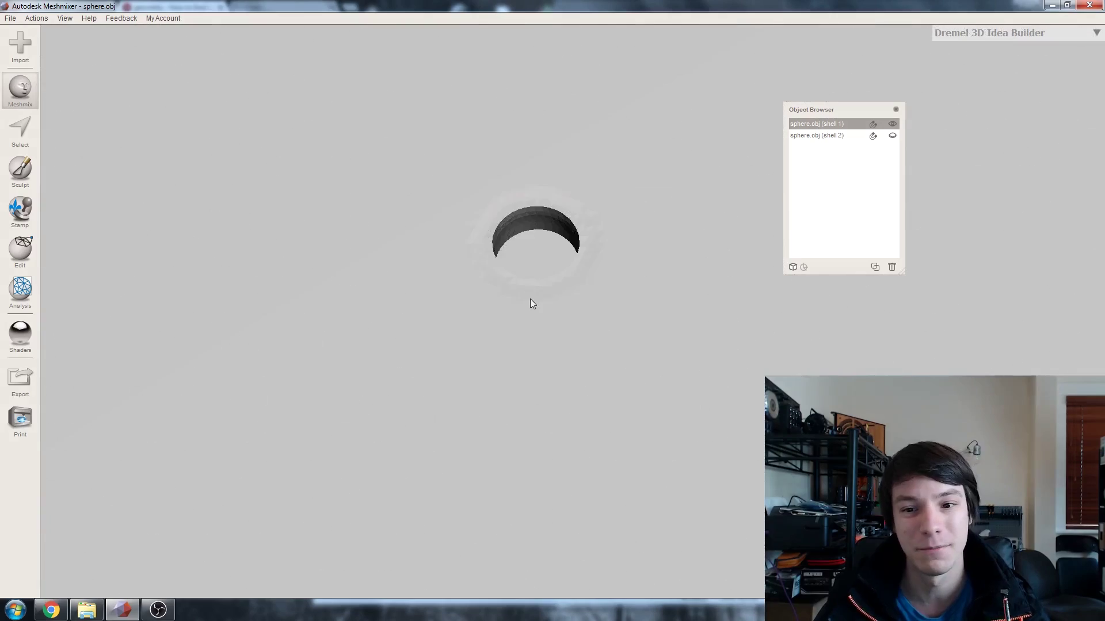
right_drag(530, 299, 516, 292)
scroll(517, 291, down, 3)
scroll(470, 325, down, 3)
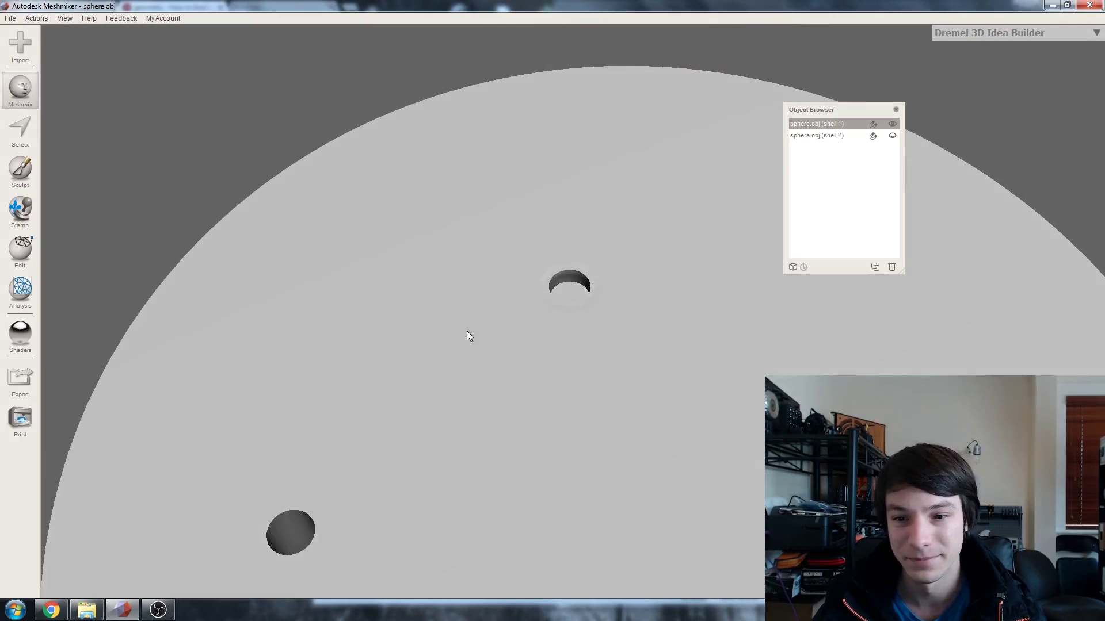
- Show the wireframe and compare the mesh around the Boolean-subtracted hole with the mesh around the two cylindrical cavities
key(w)
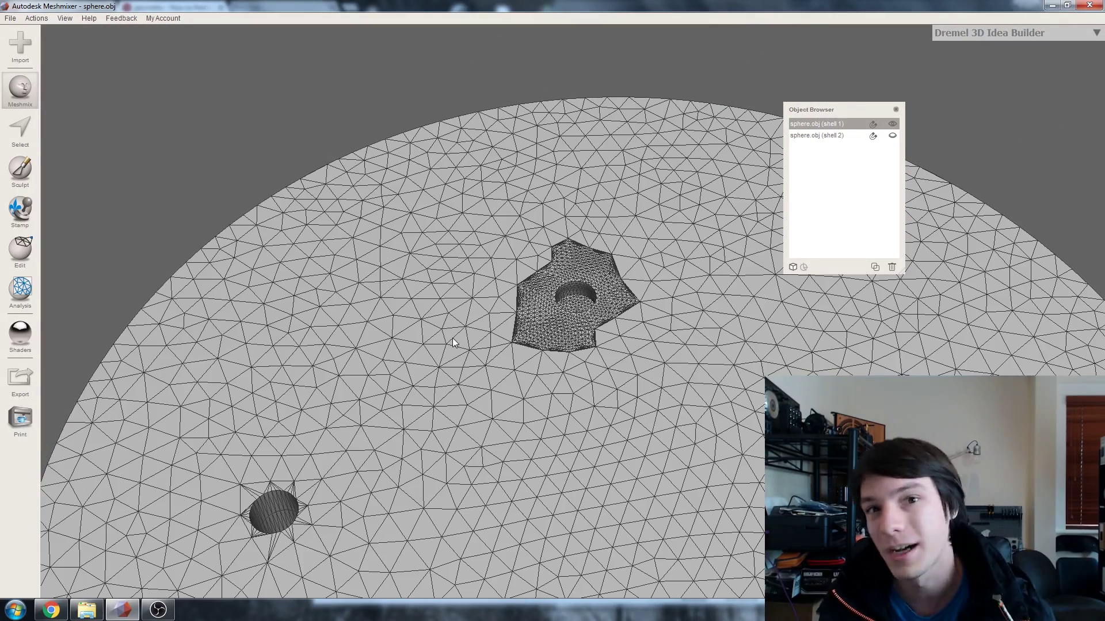
right_drag(452, 343, 452, 265)
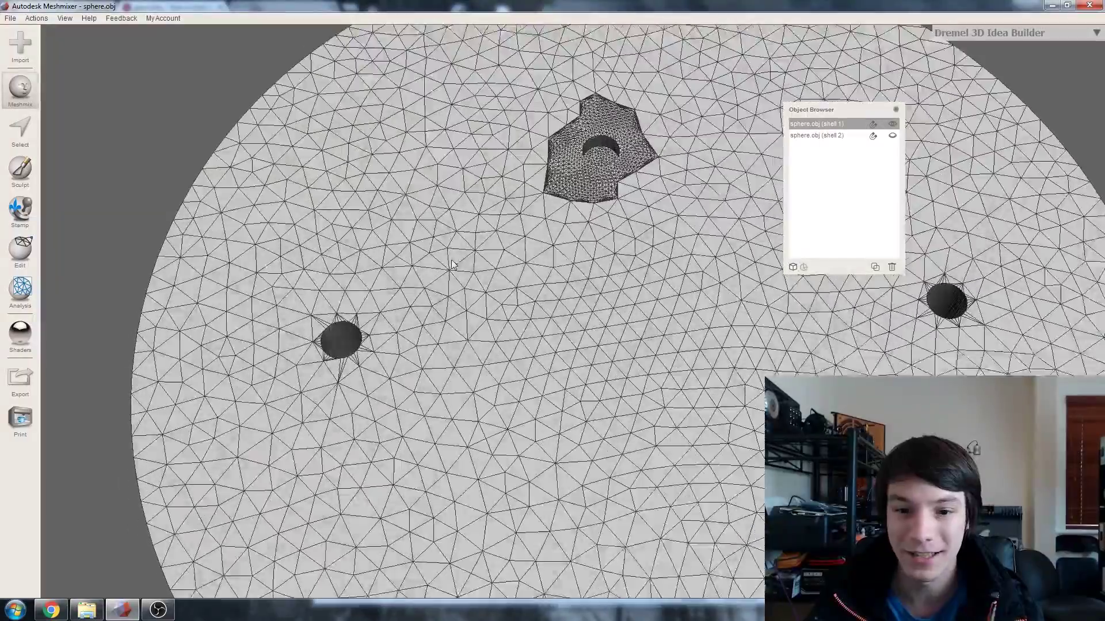
middle_drag(342, 345, 435, 307)
scroll(435, 307, up, 3)
middle_drag(337, 329, 487, 285)
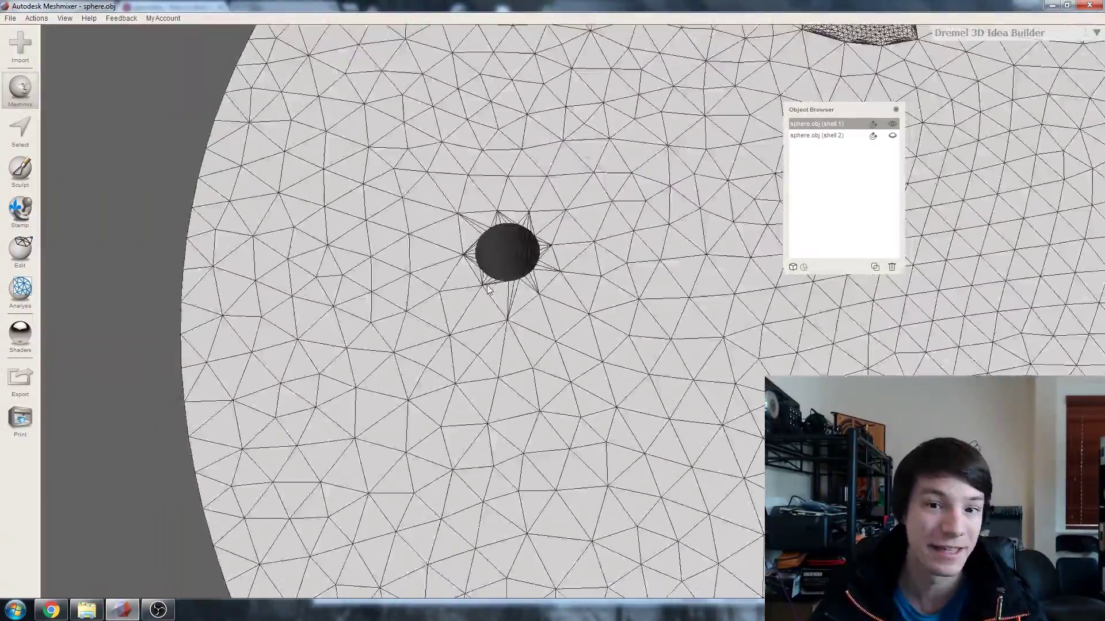
right_drag(487, 285, 416, 218)
right_drag(508, 268, 636, 346)
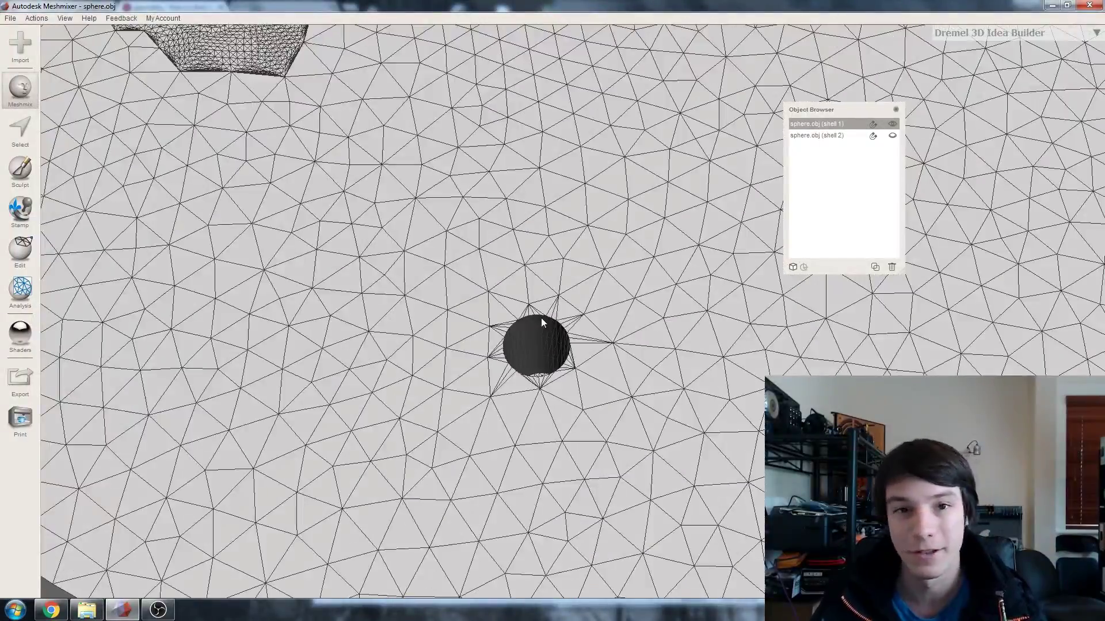
right_drag(593, 314, 374, 394)
scroll(578, 348, down, 2)
scroll(374, 393, down, 2)
middle_drag(374, 393, 293, 490)
right_drag(506, 230, 622, 176)
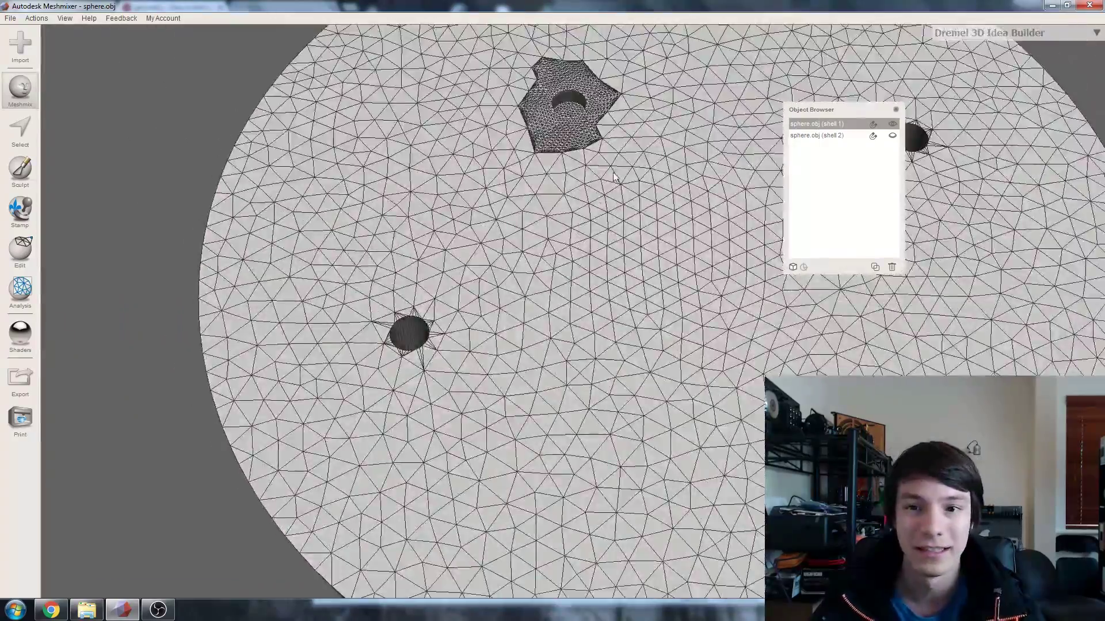
scroll(622, 176, down, 2)
middle_drag(622, 176, 507, 236)
right_drag(507, 236, 489, 238)
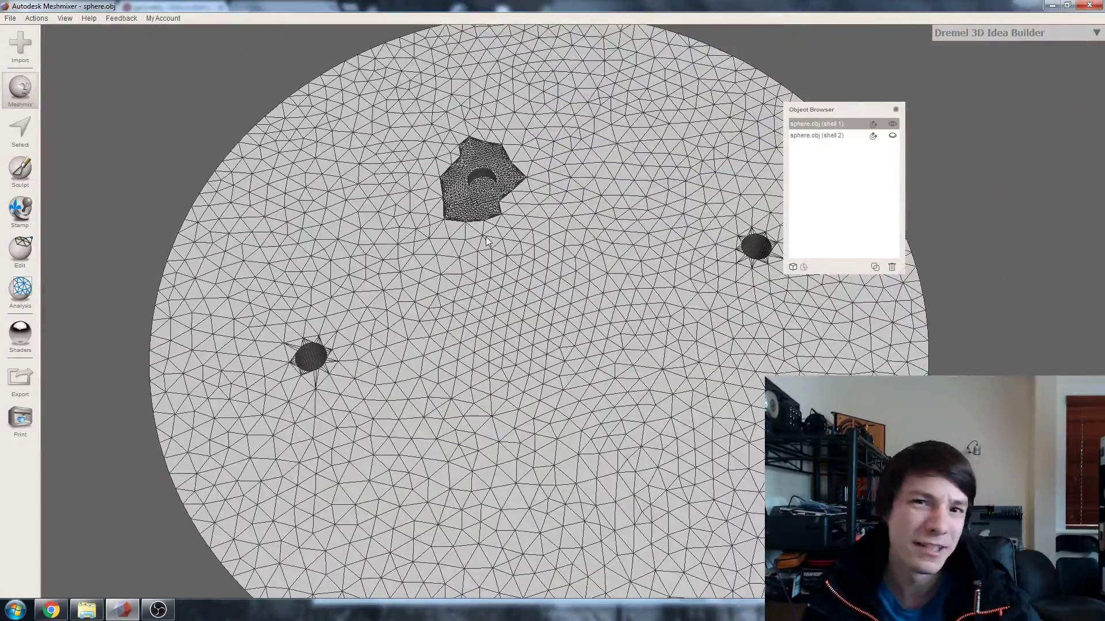
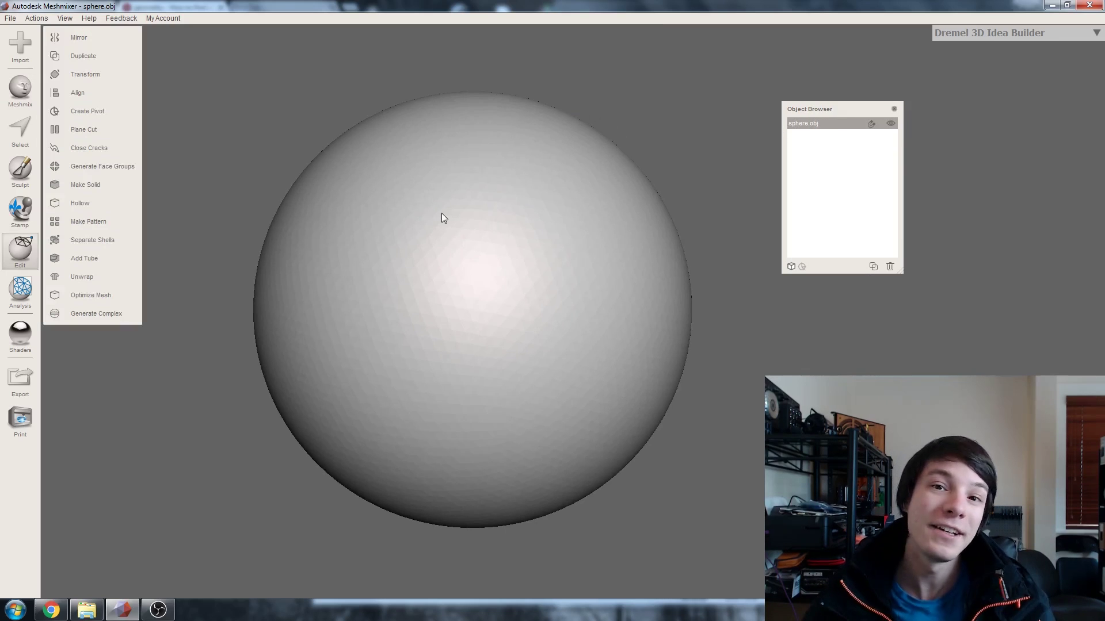
- Duplicate the sphere, make the copy the active object, and hide the original
scroll(397, 322, up, 2)
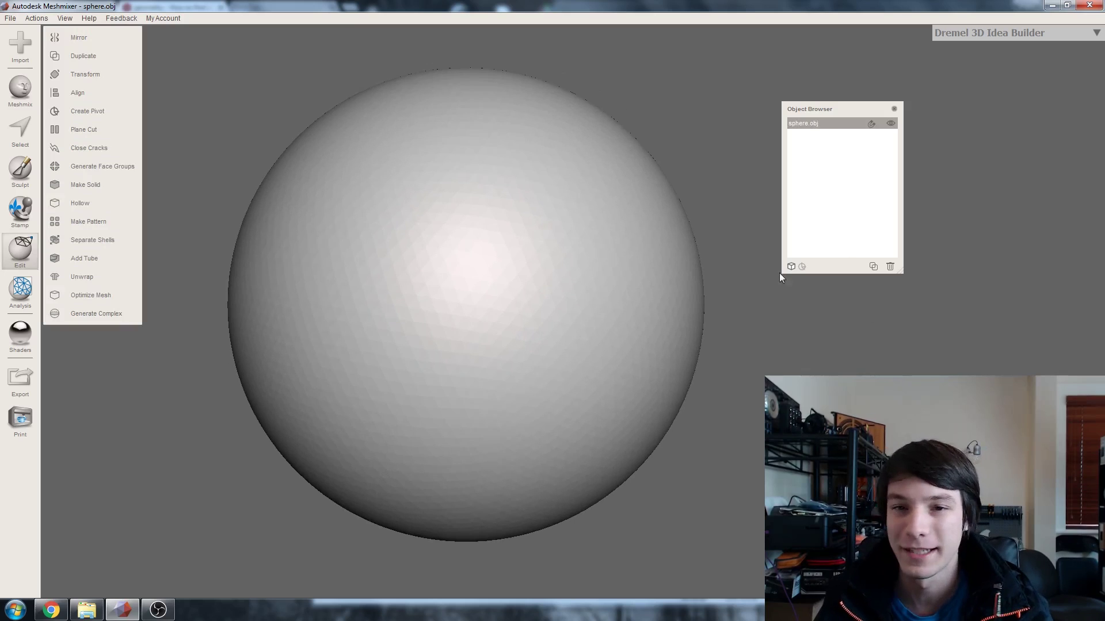
click(872, 265)
right_drag(492, 296, 463, 221)
click(545, 200)
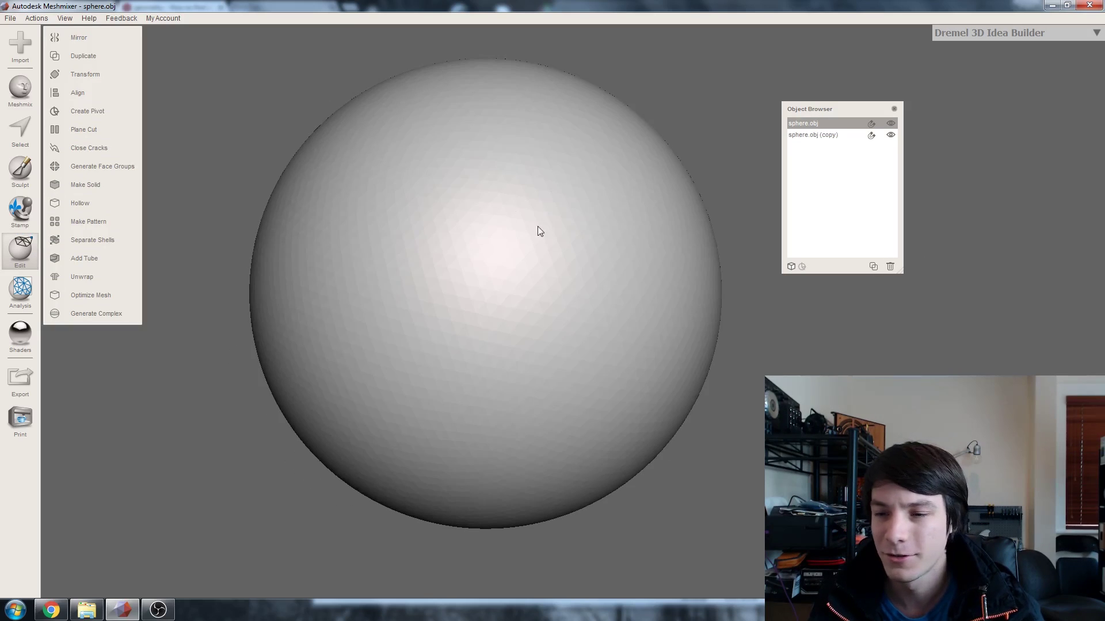
click(817, 134)
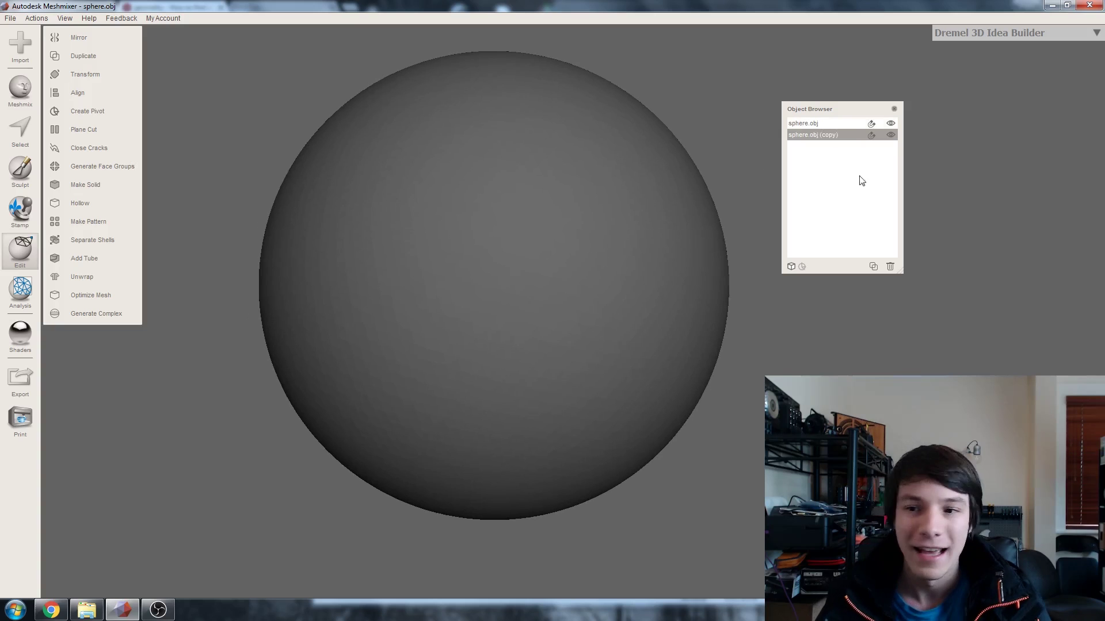
click(891, 123)
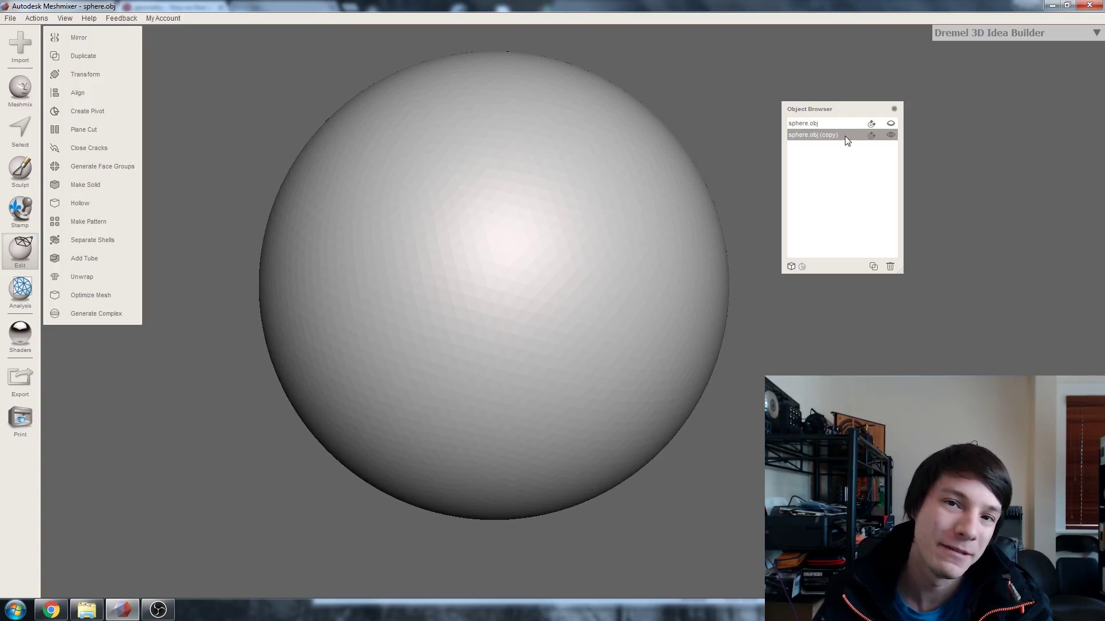
scroll(414, 177, down, 2)
right_drag(416, 179, 403, 196)
scroll(519, 219, up, 1)
right_drag(521, 223, 485, 229)
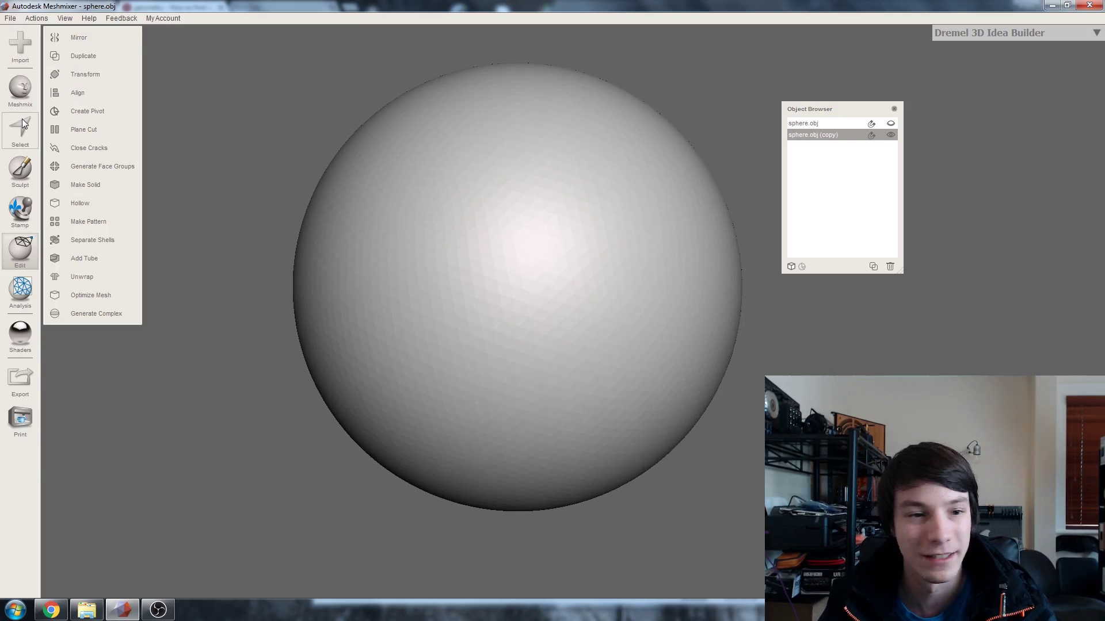
- Scale the sphere copy down uniformly, check its fit inside the original, and hide the original again
click(75, 76)
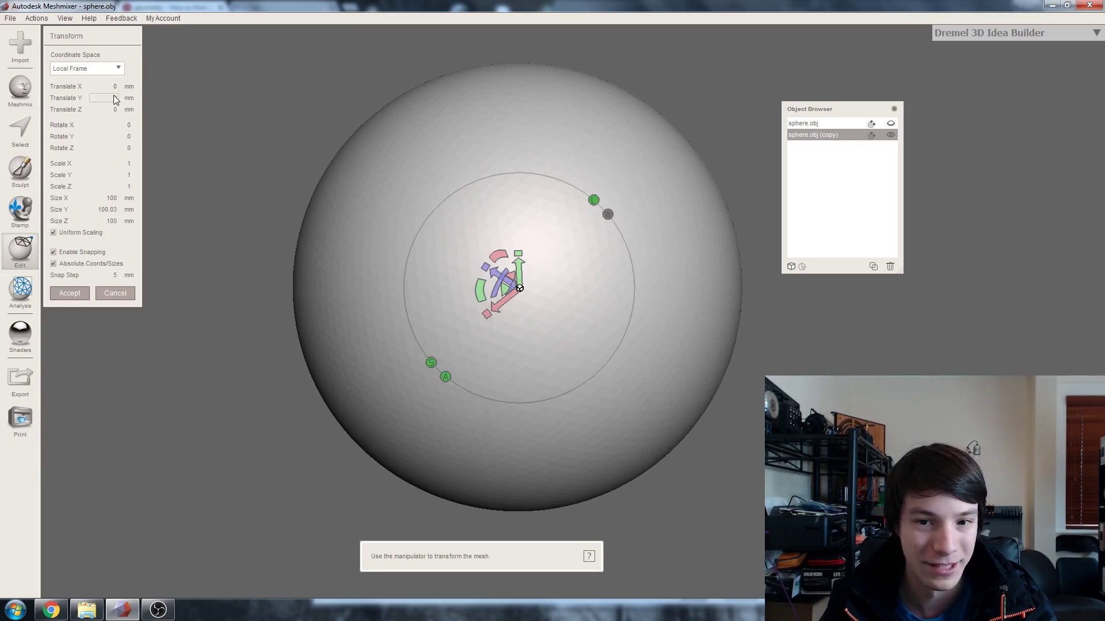
drag(519, 289, 527, 320)
click(891, 123)
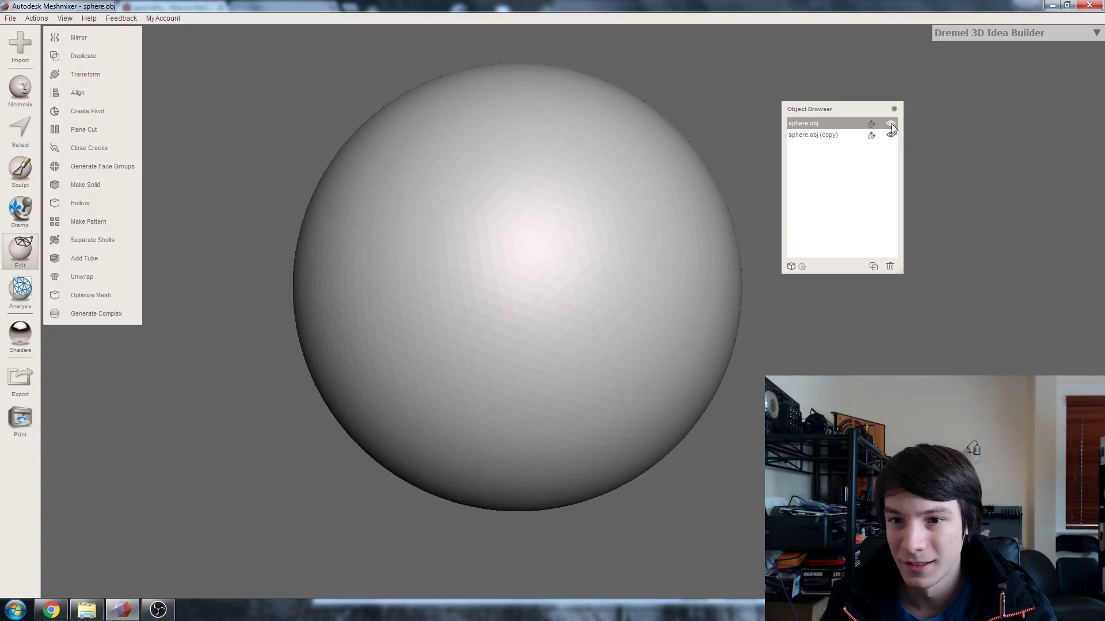
click(847, 133)
click(837, 123)
click(891, 123)
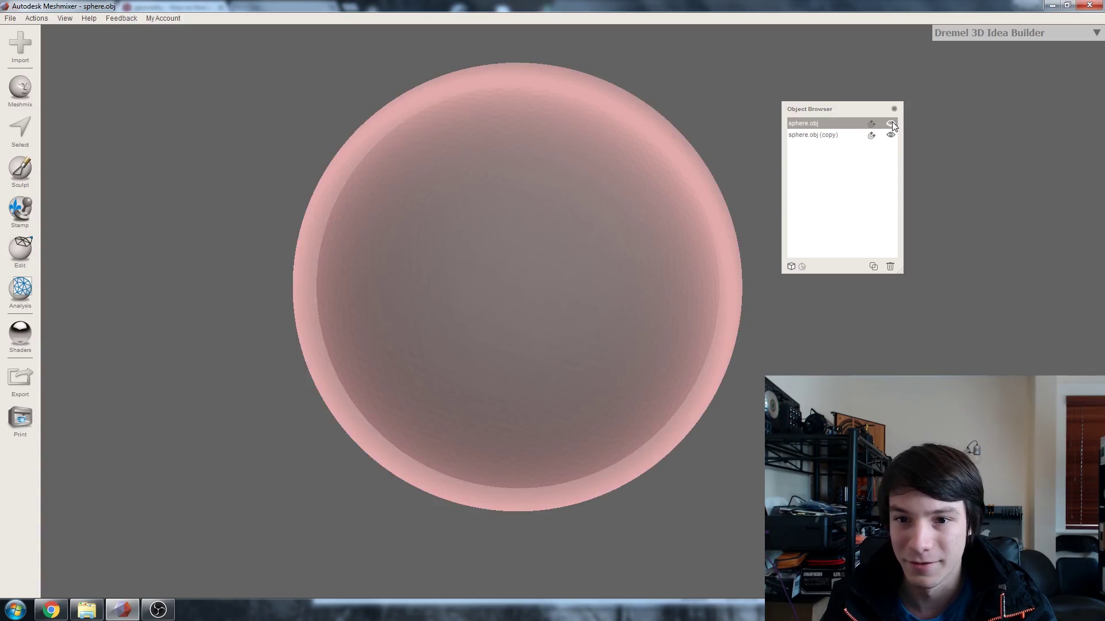
click(890, 124)
click(817, 135)
click(892, 123)
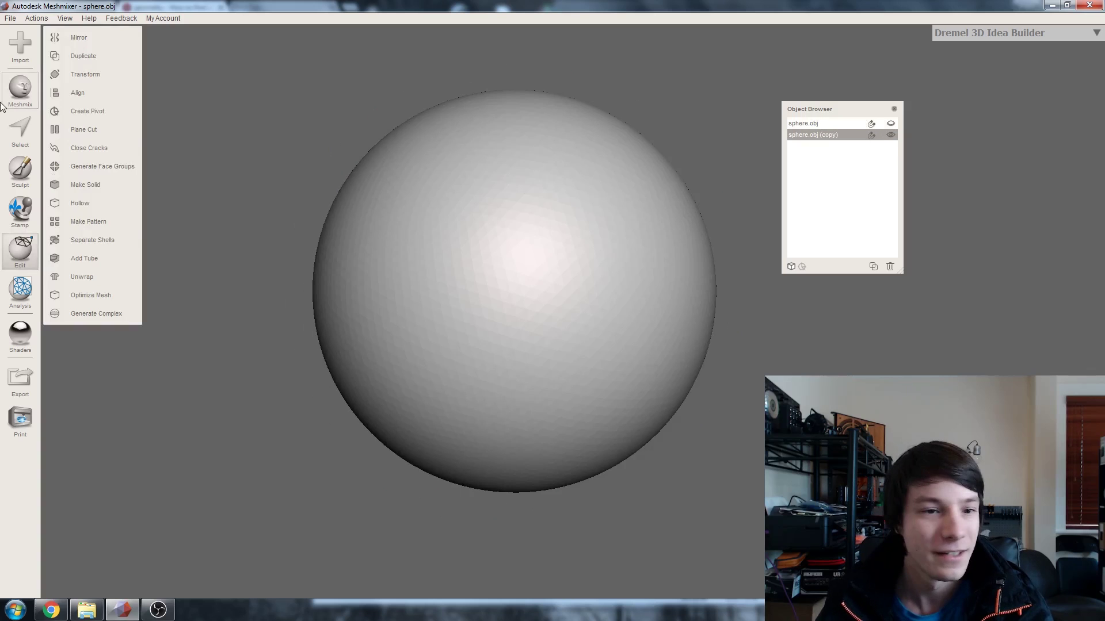
- Start Make Pattern on the sphere copy with the Lattice type, 3.667 mm element dimension and 13.174 mm element spacing
click(96, 221)
mouse_move(376, 241)
right_down()
mouse_move(448, 268)
mouse_move(409, 295)
mouse_move(356, 267)
mouse_move(424, 263)
mouse_move(417, 295)
mouse_move(419, 228)
mouse_move(434, 237)
mouse_move(388, 243)
mouse_move(394, 228)
right_up()
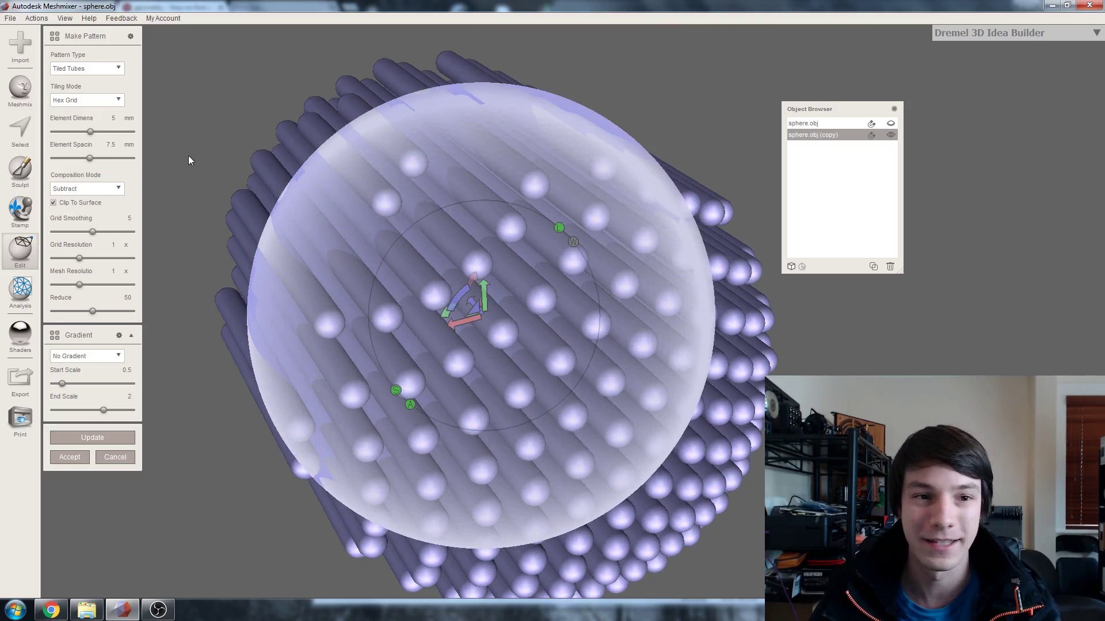
click(110, 71)
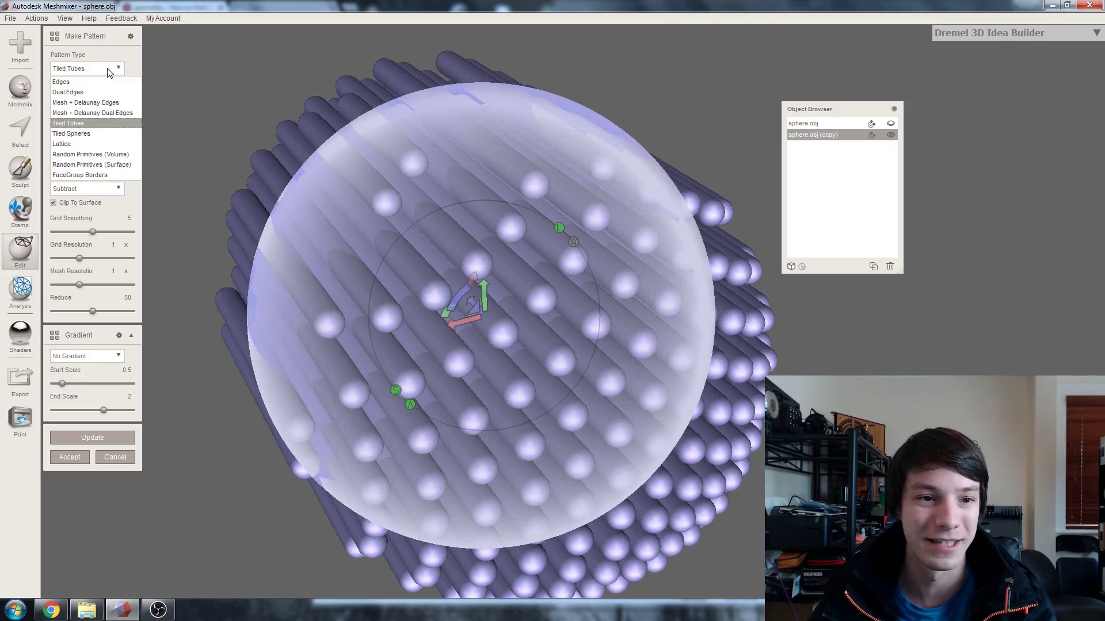
click(79, 144)
mouse_move(465, 217)
right_down()
mouse_move(433, 158)
mouse_move(484, 254)
mouse_move(331, 190)
mouse_move(489, 202)
mouse_move(463, 223)
right_up()
drag(67, 132, 121, 160)
right_drag(380, 178, 306, 257)
- Set the lattice pattern's composition mode to Subtract, update the preview, and accept the pattern
click(78, 190)
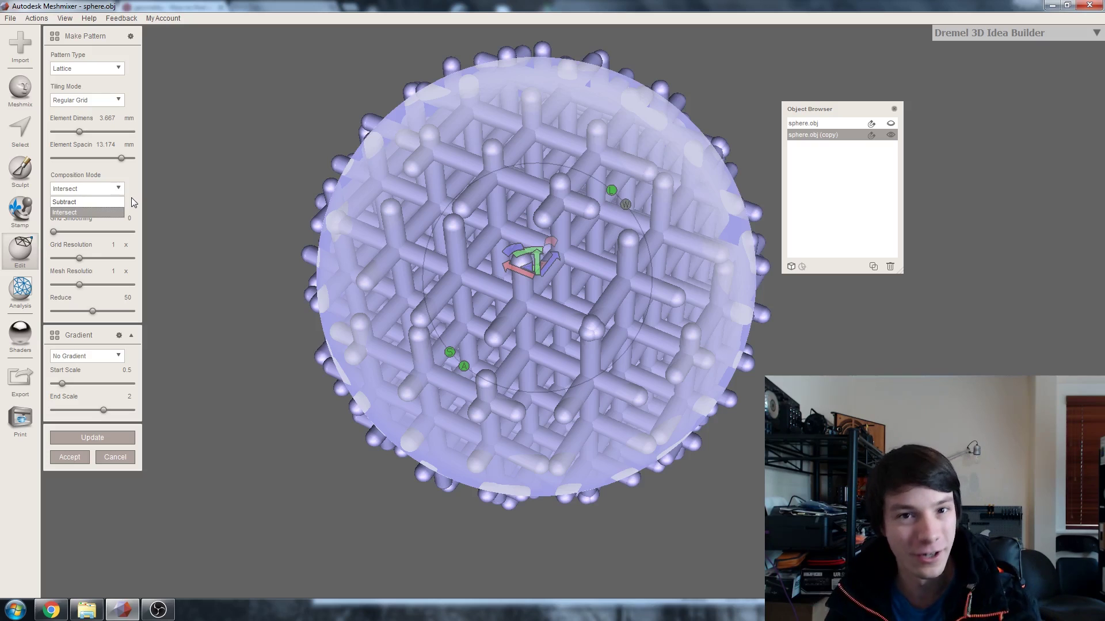
click(86, 202)
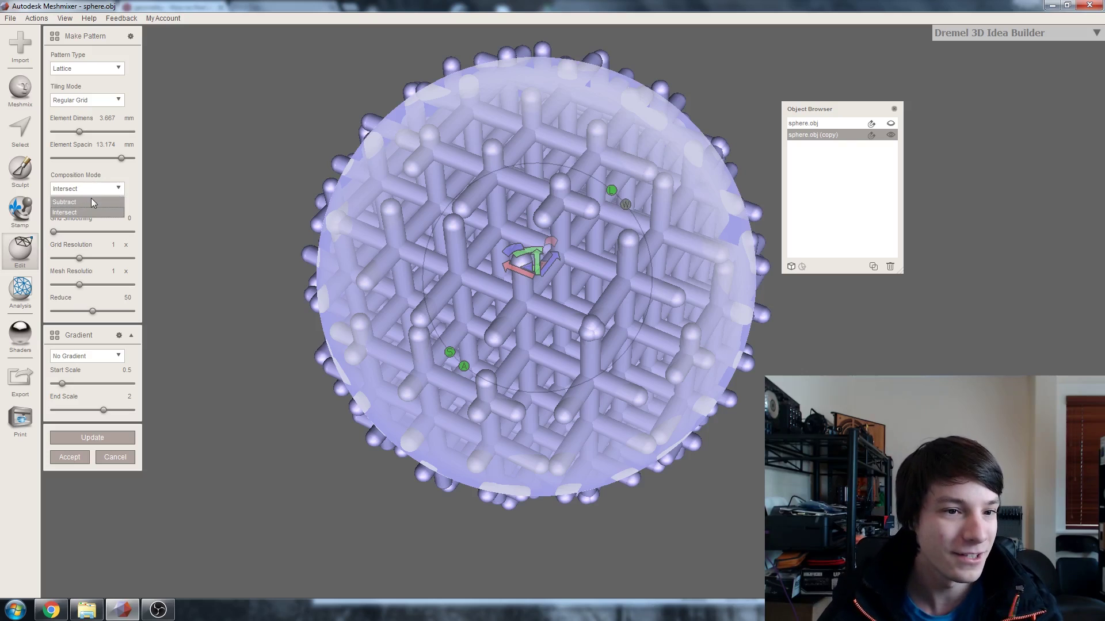
click(84, 440)
right_drag(635, 233, 549, 238)
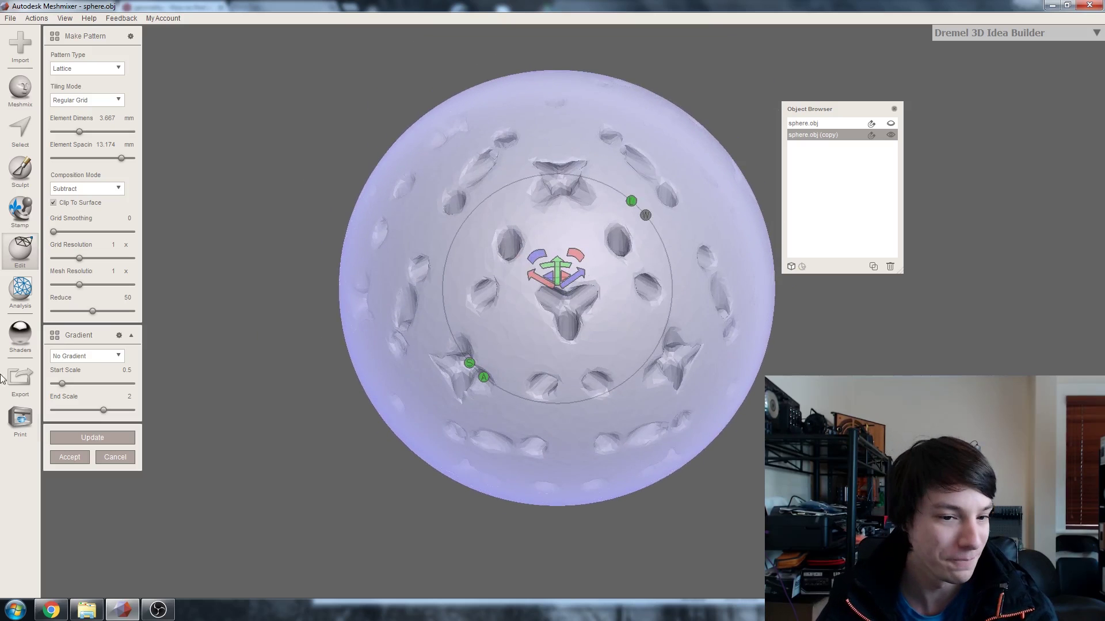
click(70, 457)
right_drag(68, 455, 696, 192)
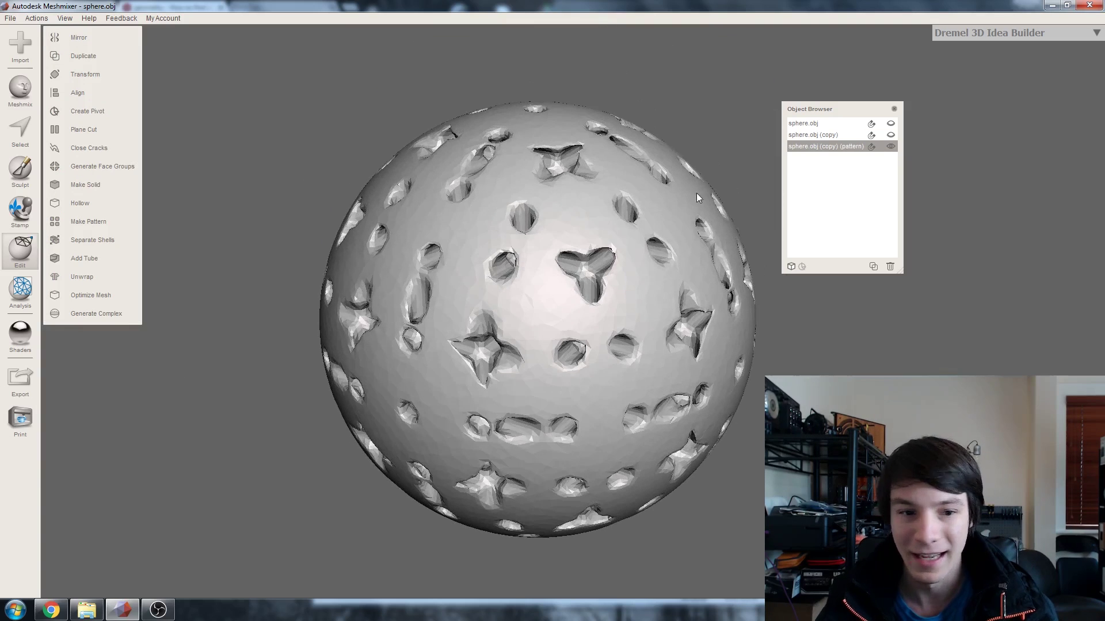
- Run the Inspector on the patterned sphere to check it for mesh defects, and close it
click(21, 289)
click(90, 35)
right_drag(627, 271, 561, 251)
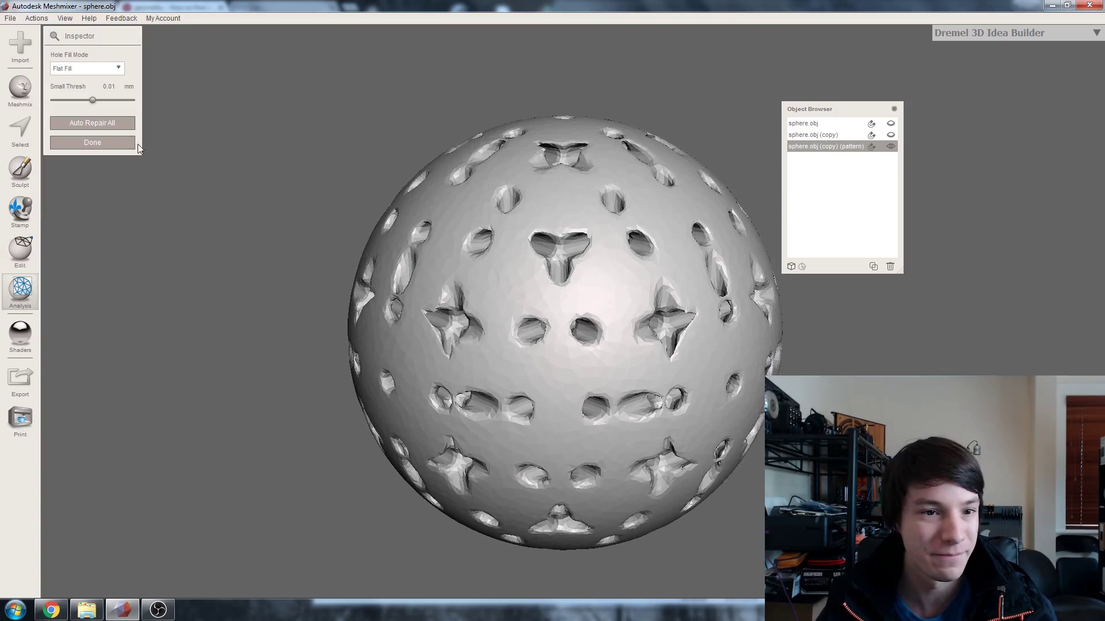
click(128, 143)
- Select the entire lattice-patterned sphere and flip its normals
click(20, 131)
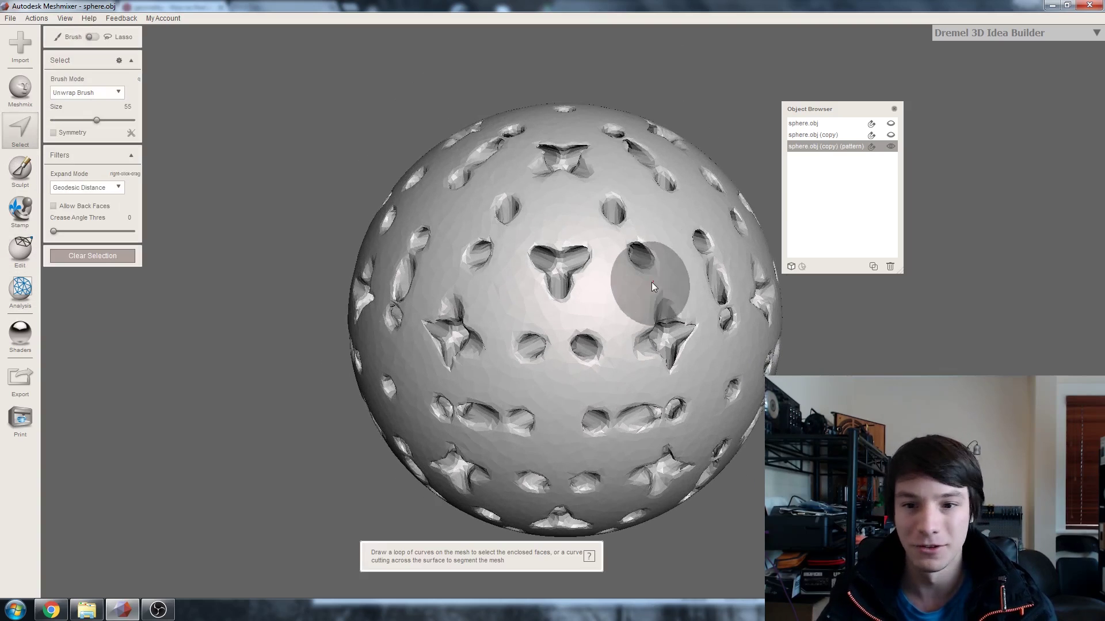
double_click(609, 254)
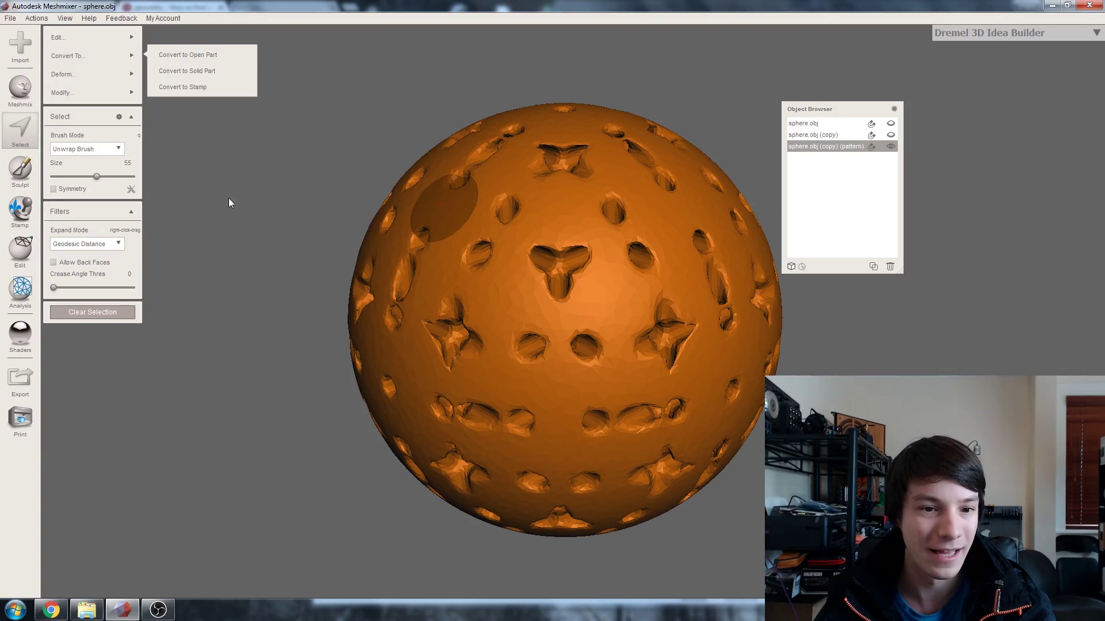
mouse_move(75, 37)
click(172, 277)
right_drag(688, 247, 720, 222)
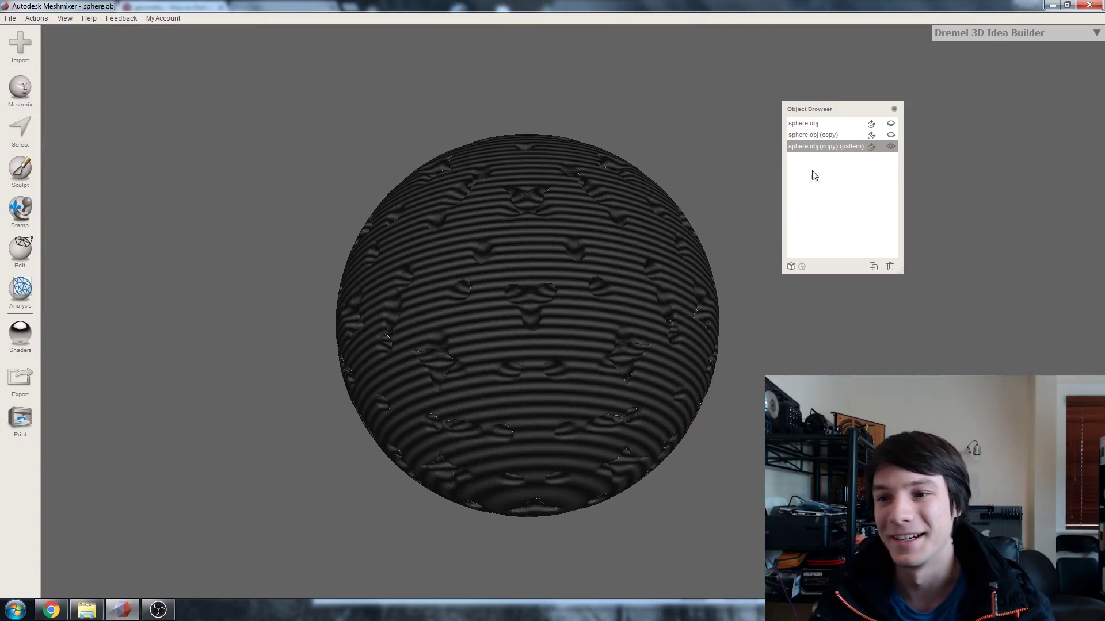
- Show the original sphere again and combine it with the inverted lattice-patterned sphere into one object
click(890, 124)
click(806, 124)
shift+click(831, 147)
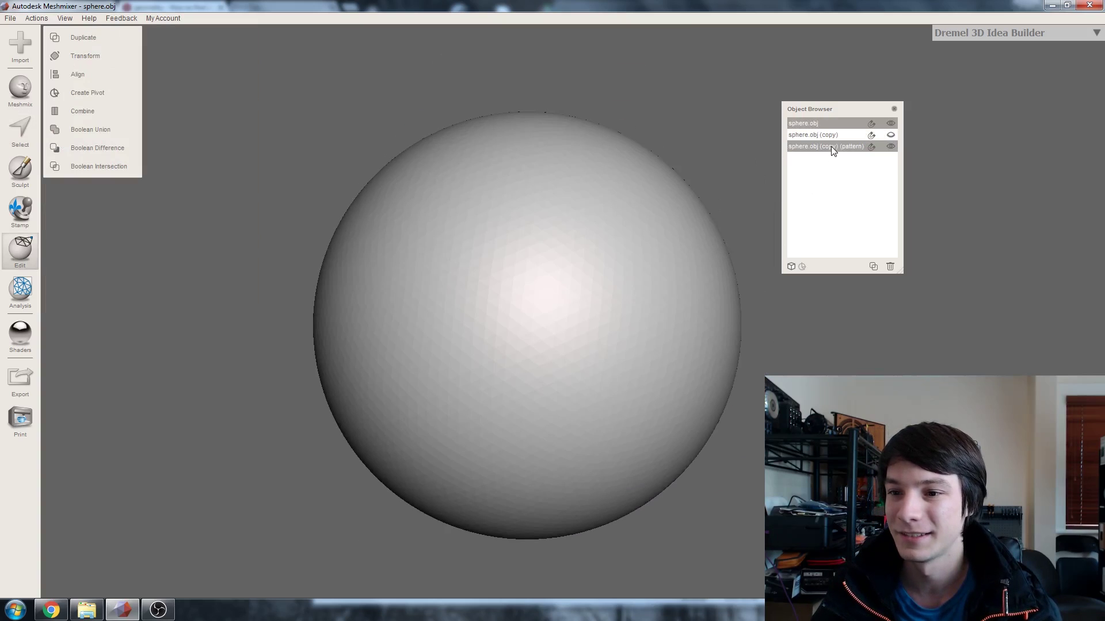
click(82, 111)
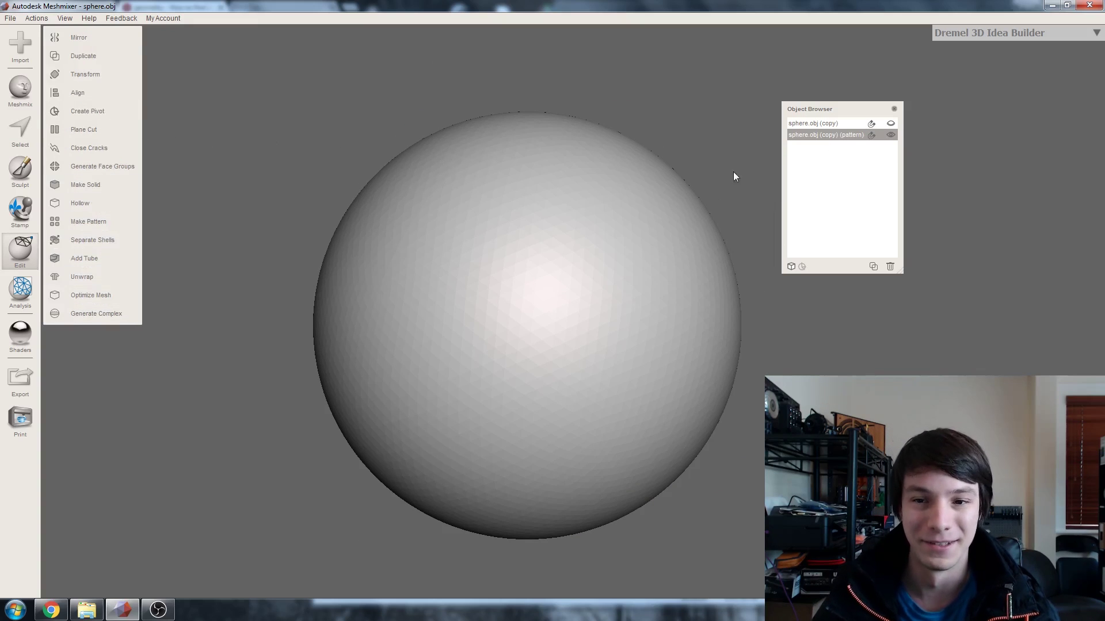
- Plane cut the combined sphere through its middle with Cut (Discard Half) and Remeshed Fill, accept, and inspect the internal lattice
right_drag(510, 258, 547, 225)
right_drag(720, 178, 574, 243)
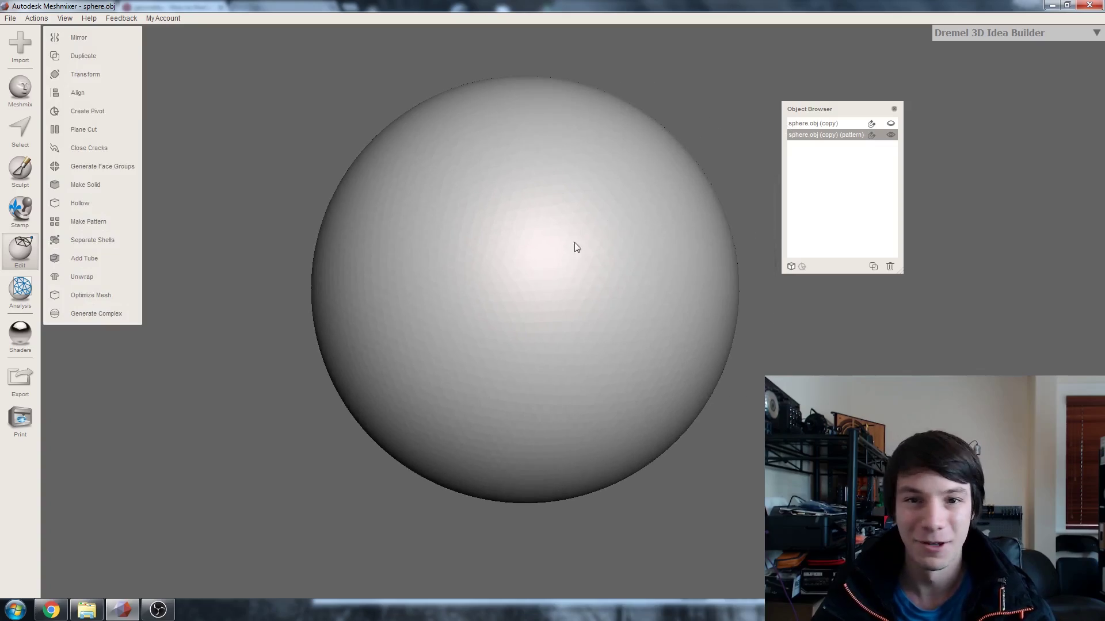
click(89, 133)
drag(336, 111, 693, 343)
mouse_move(625, 344)
right_down()
mouse_move(399, 327)
mouse_move(489, 251)
mouse_move(509, 259)
right_up()
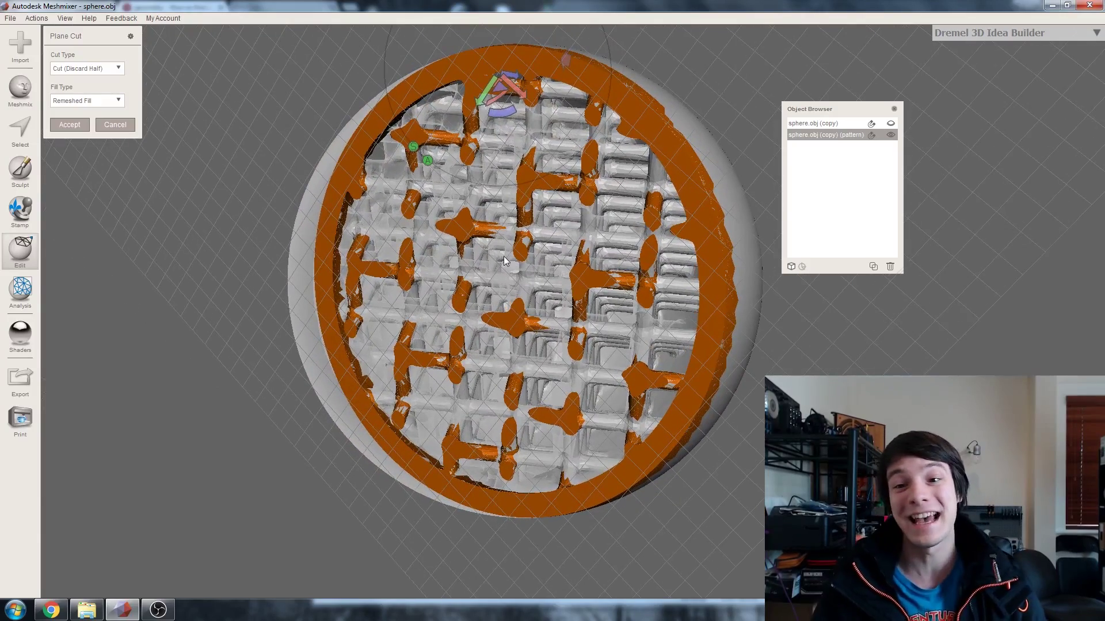
right_drag(504, 261, 513, 154)
right_drag(567, 310, 483, 298)
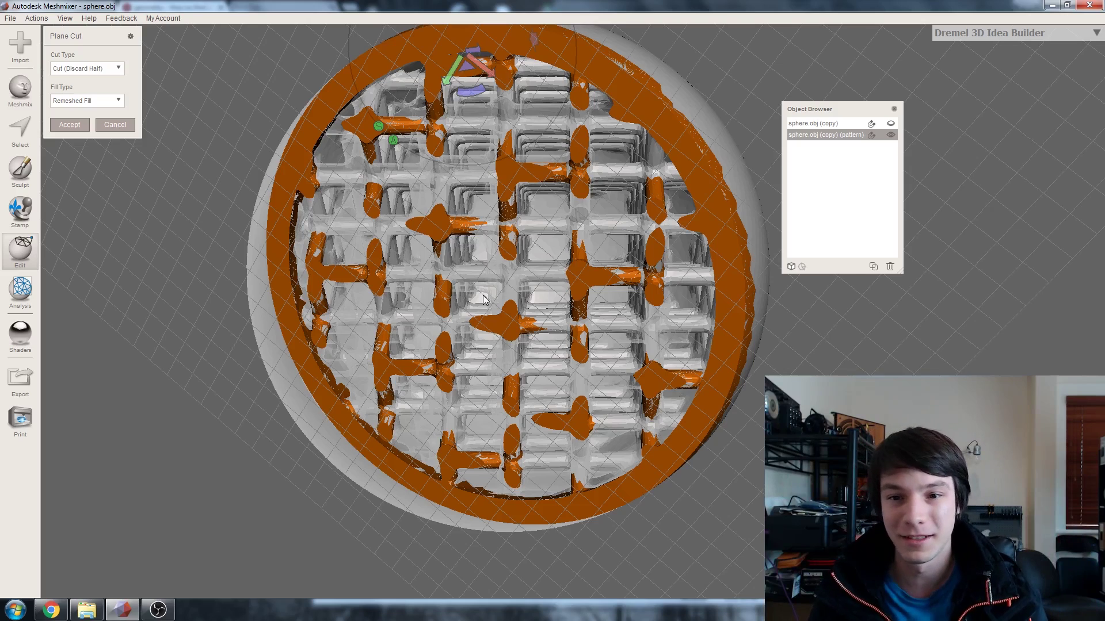
right_drag(482, 296, 500, 263)
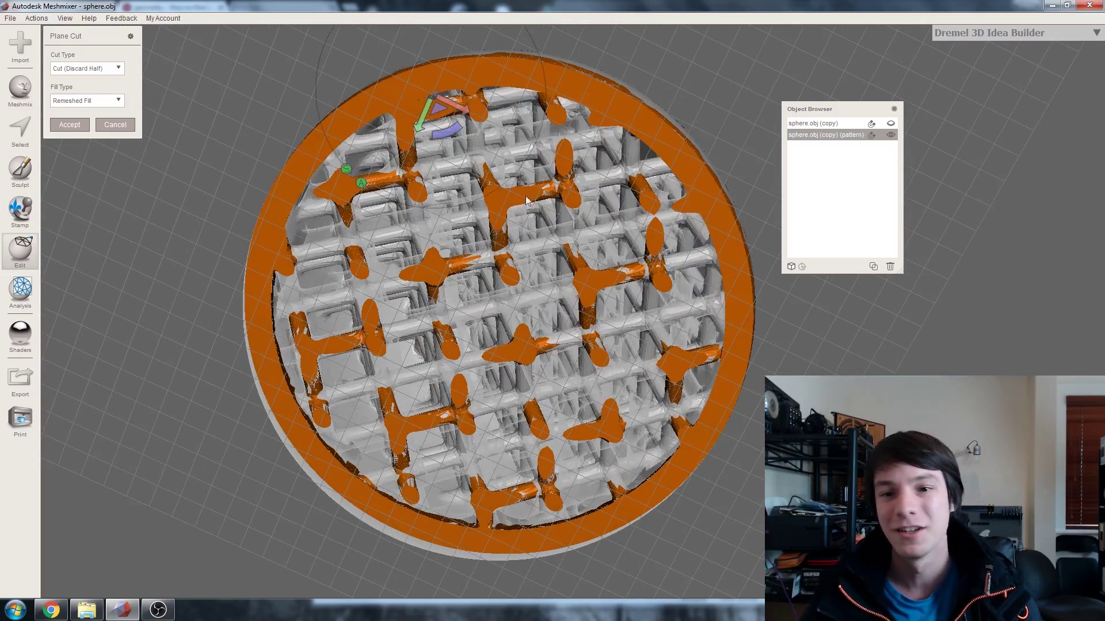
right_drag(369, 175, 436, 206)
click(83, 127)
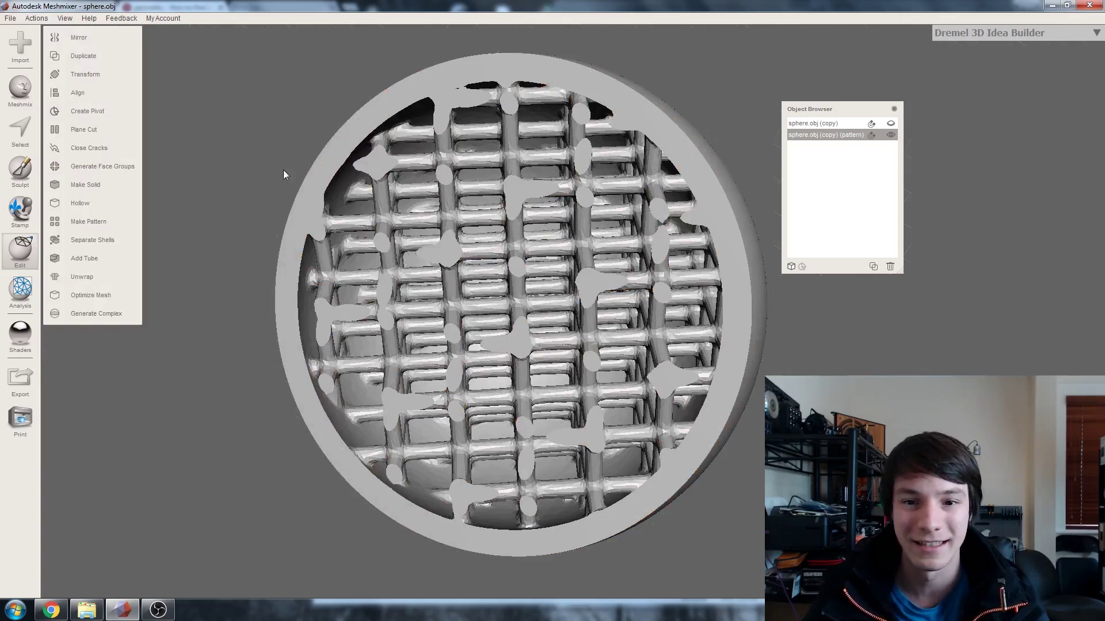
right_drag(595, 216, 509, 232)
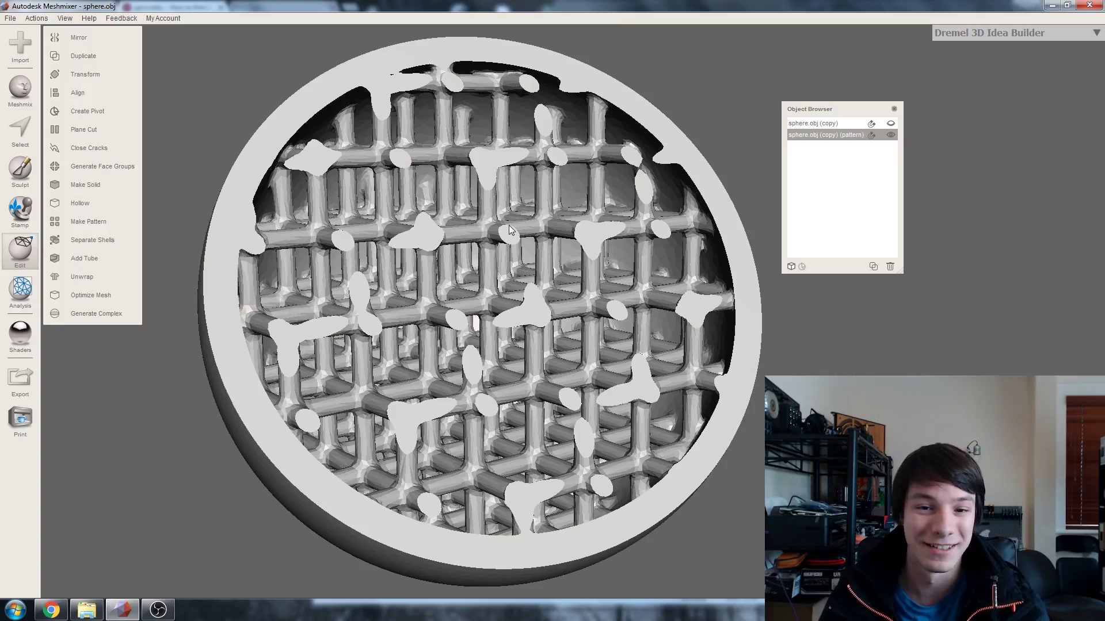
right_drag(508, 224, 413, 251)
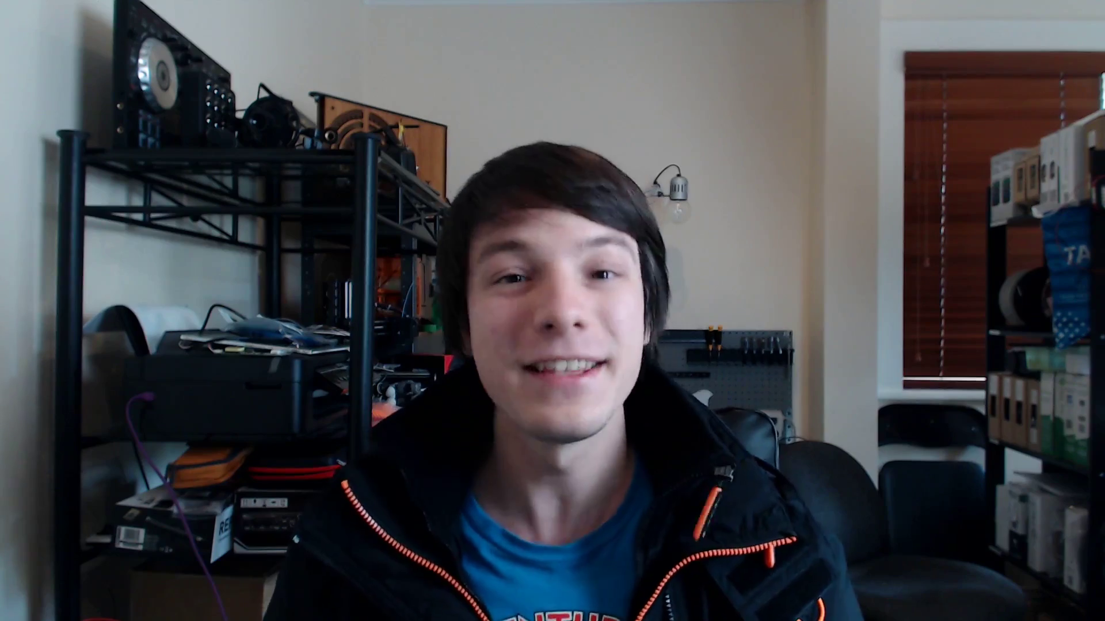